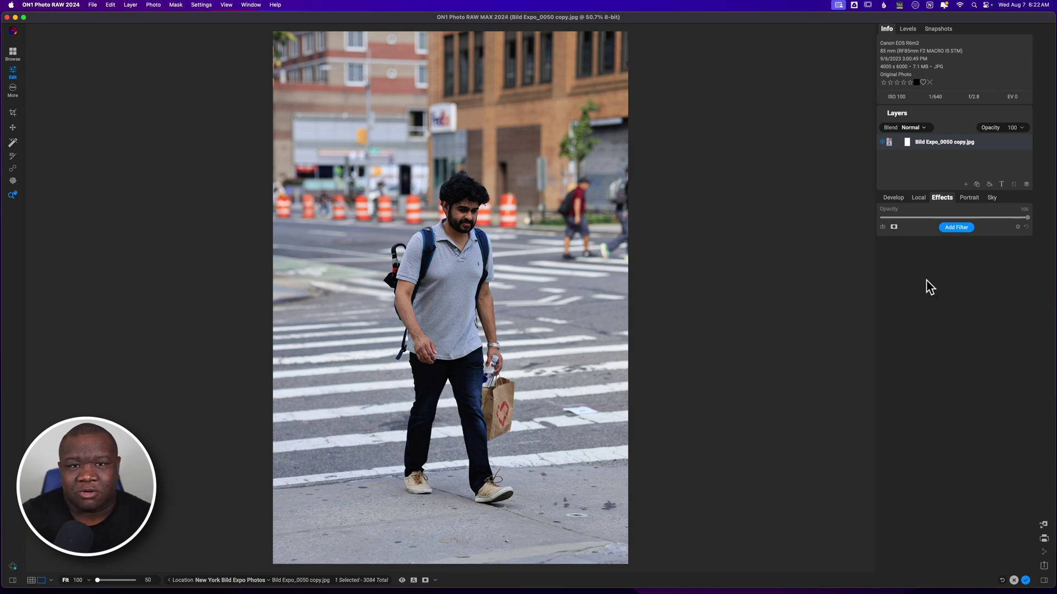
Step: Add a Black & White filter to turn the whole street photo monochrome
click(952, 230)
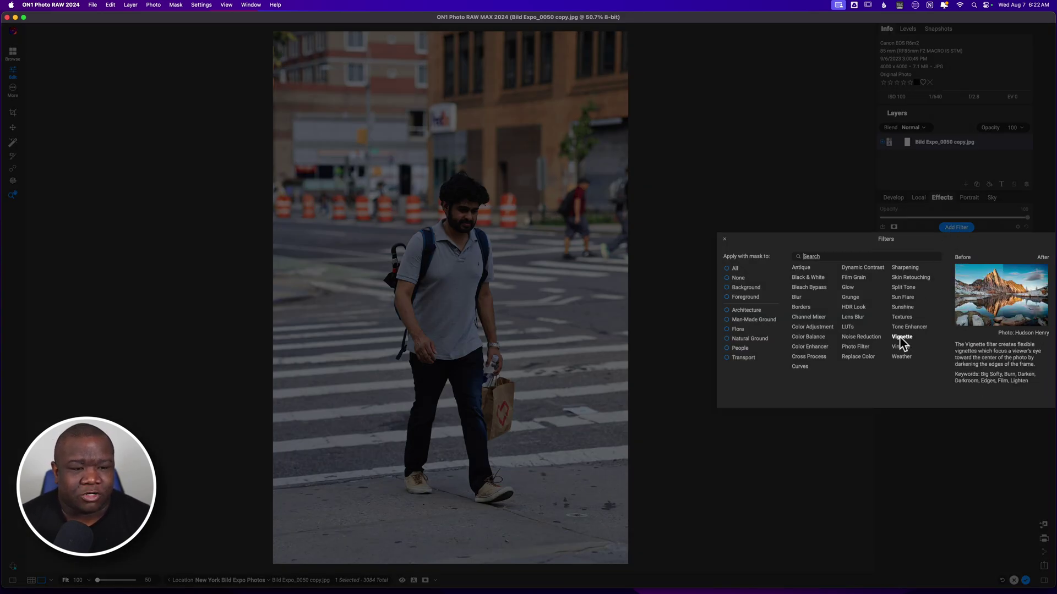
click(805, 277)
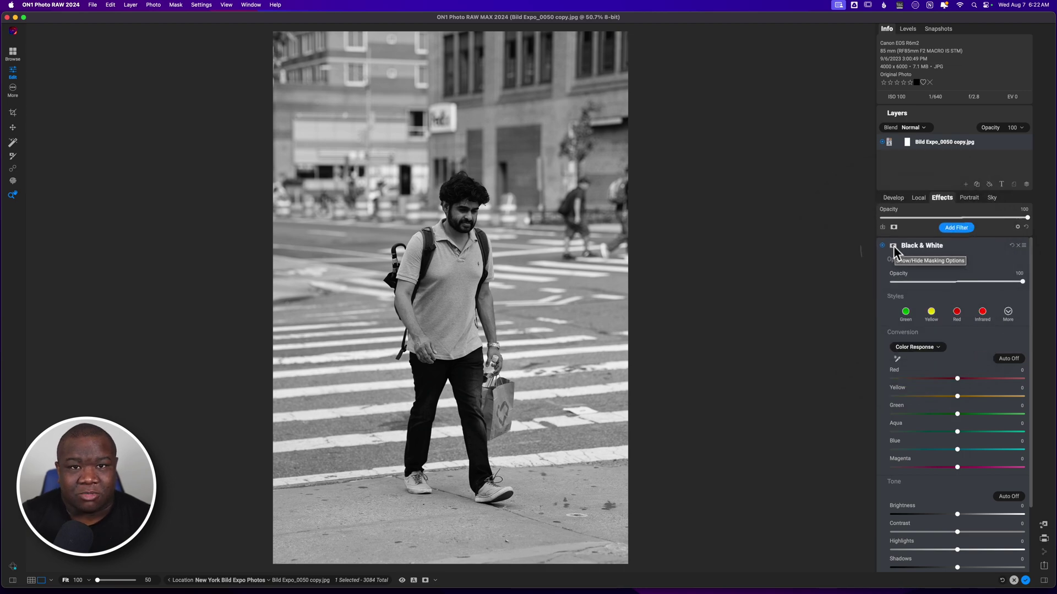
Step: Add a mask to the Black & White filter and bring up the mask brush choices
click(893, 245)
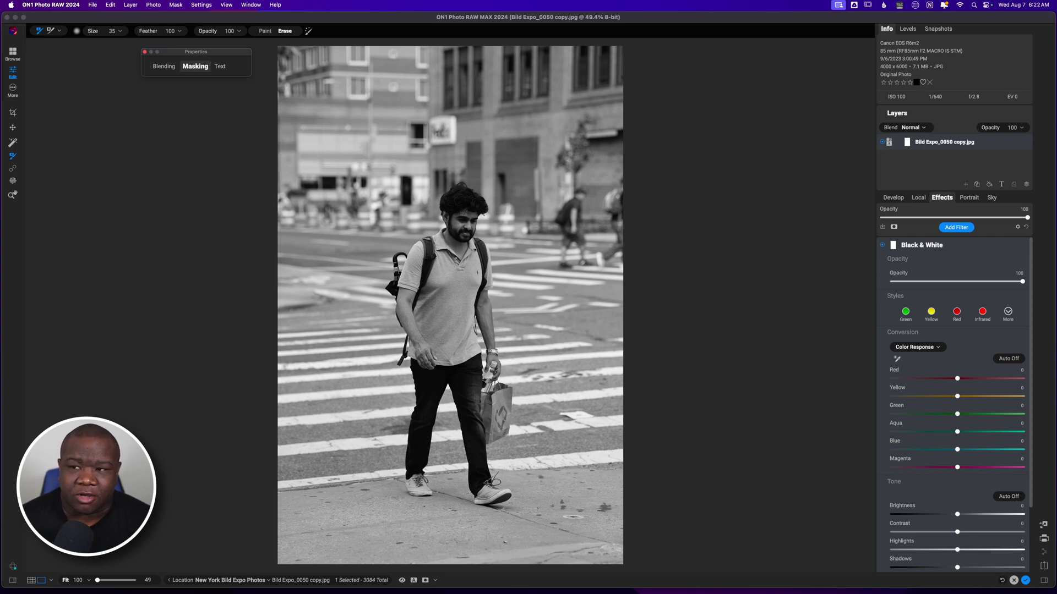
click(58, 31)
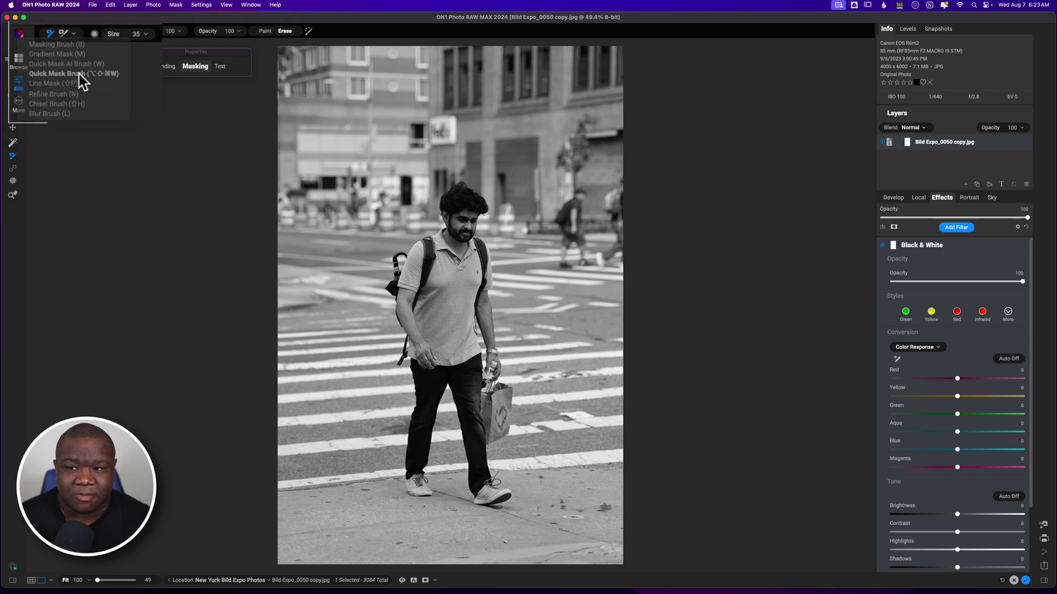
Step: Switch to the Quick Mask Brush in Keep mode and raise its size to 100
click(82, 77)
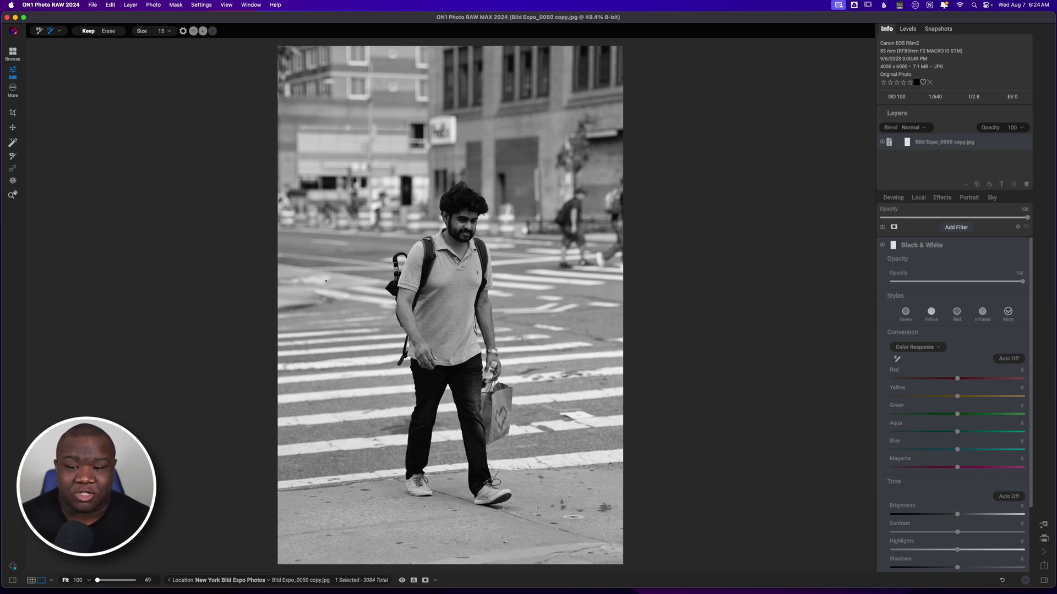
key(bracketright)
key(bracketright)
key(bracketright)
key(bracketright)
key(bracketright)
key(bracketright)
key(bracketright)
key(bracketright)
key(bracketright)
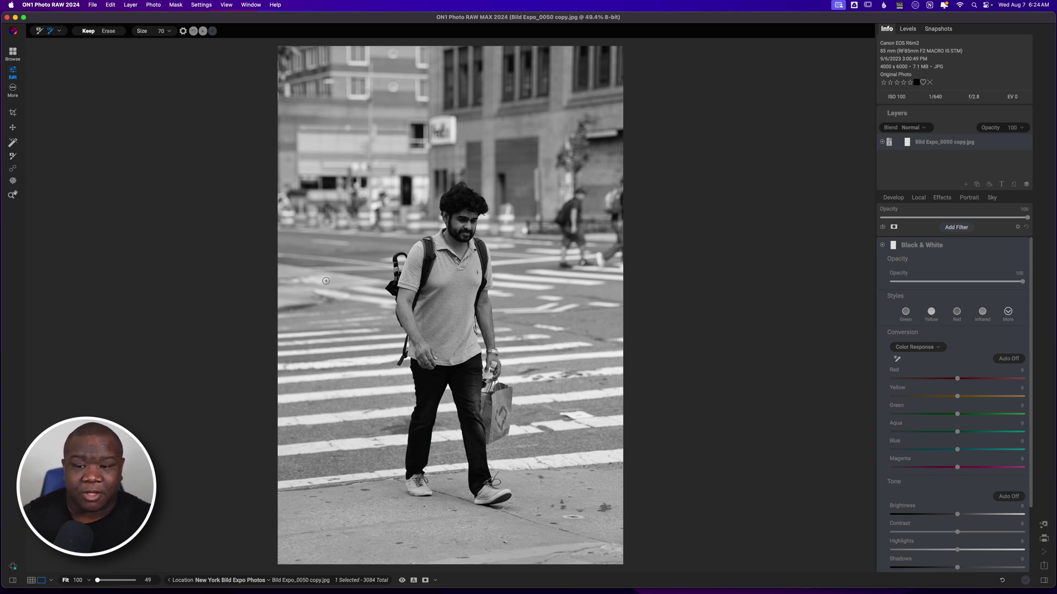
key(bracketright)
key(bracketright)
key(bracketright)
key(bracketright)
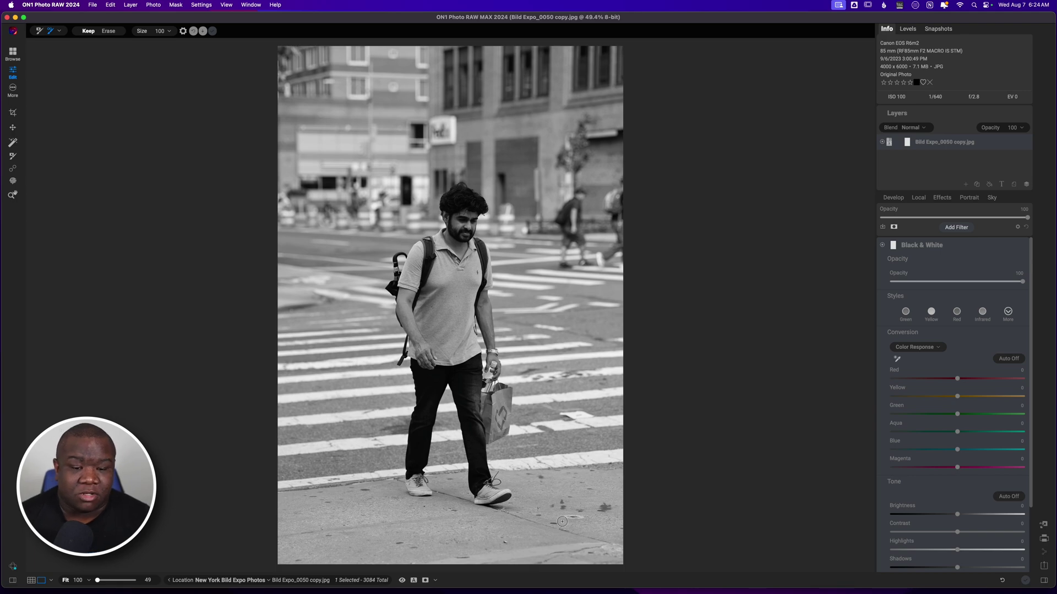
Step: Paint a green Keep loop around the walking man, plus a stroke inside on his left
mouse_move(370, 518)
mouse_down()
mouse_move(537, 514)
mouse_move(588, 396)
mouse_move(576, 282)
mouse_up()
mouse_move(559, 221)
mouse_down()
mouse_move(484, 117)
mouse_move(410, 133)
mouse_move(337, 206)
mouse_move(330, 326)
mouse_move(364, 479)
mouse_move(385, 519)
mouse_up()
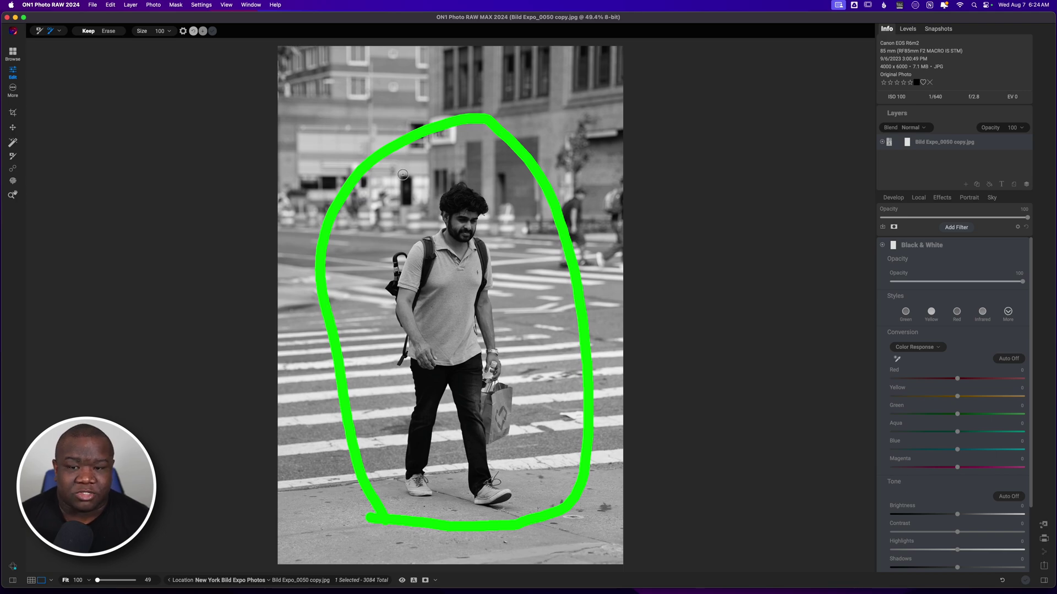
mouse_move(417, 169)
mouse_down()
mouse_move(363, 237)
mouse_move(347, 289)
mouse_move(377, 407)
mouse_up()
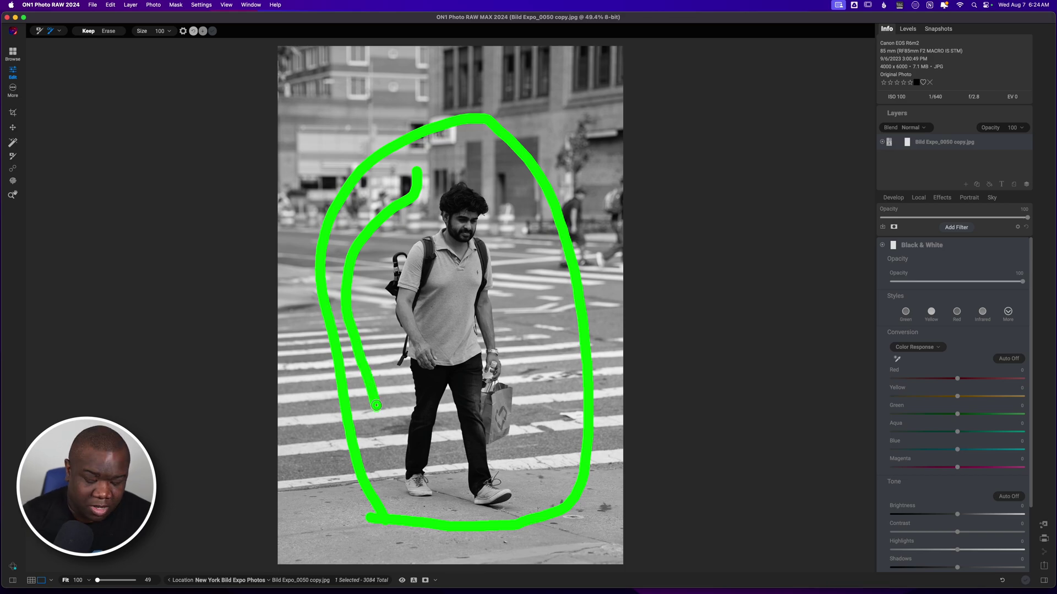
Step: At 200% zoom with brush size 20, keep-mark the umbrella handle, backpack strap and forearm edge
key(super+equal)
key(super+equal)
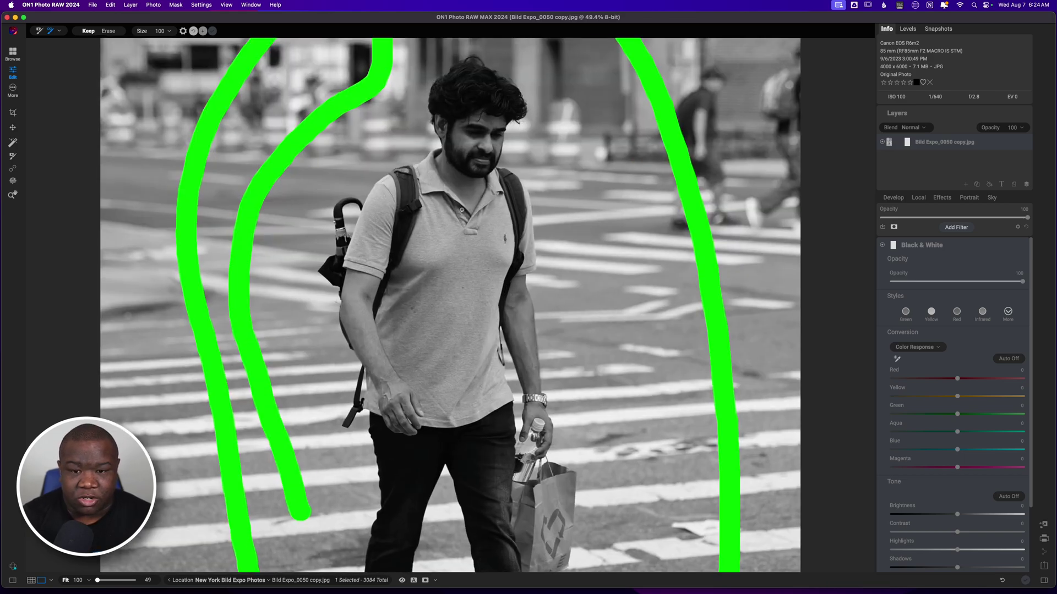
key(super+equal)
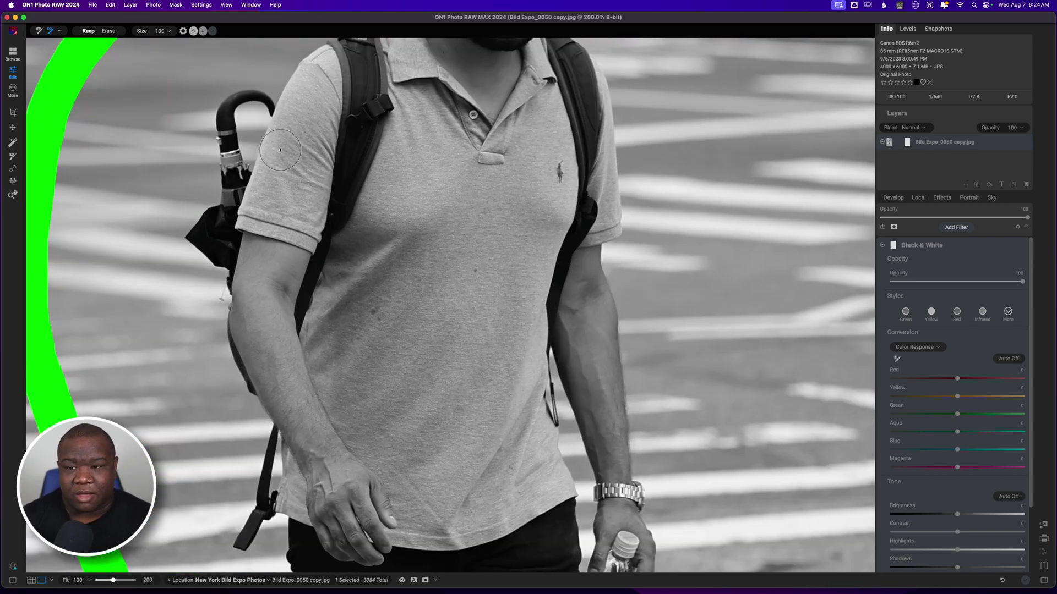
key(bracketleft)
key(bracketleft)
key(bracketleft)
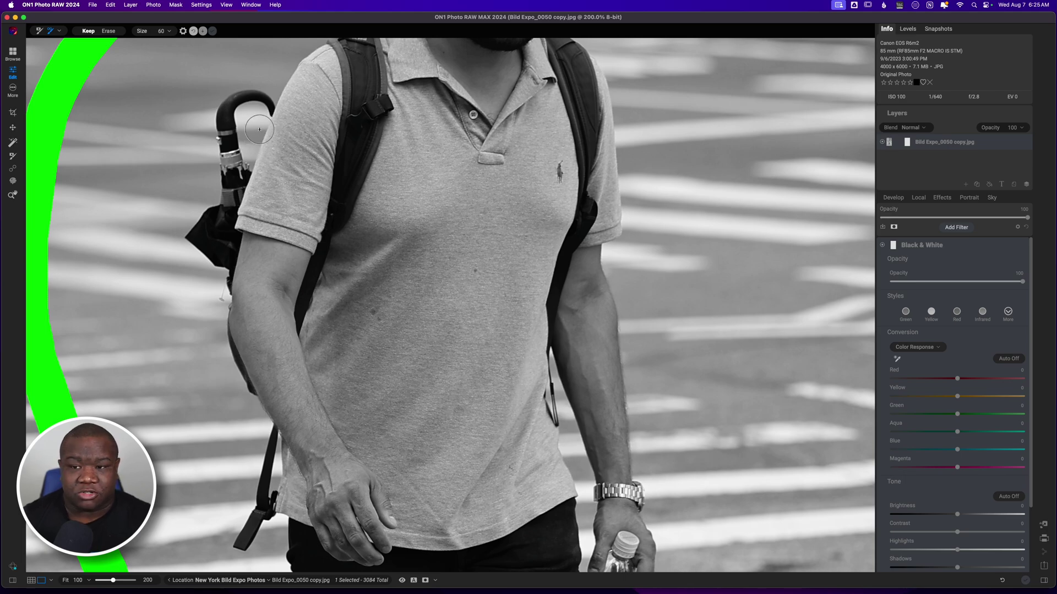
key(bracketleft)
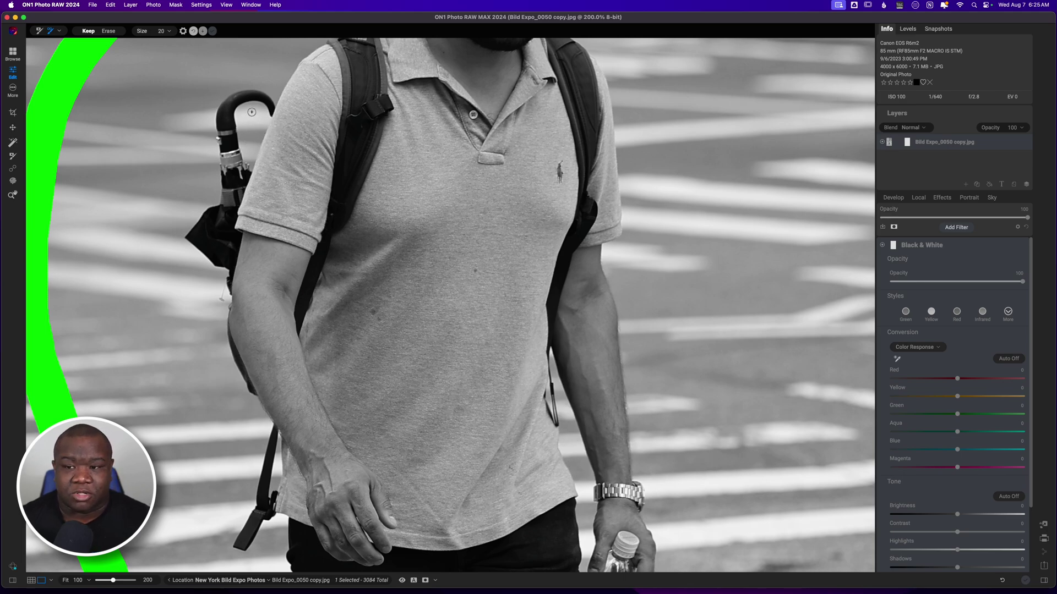
drag(252, 110, 247, 150)
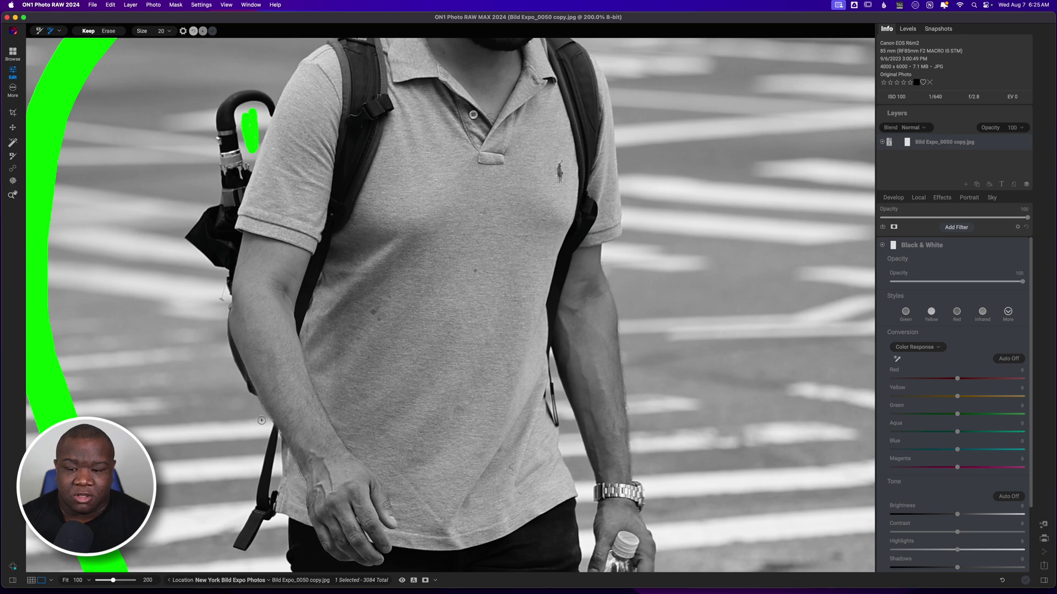
drag(275, 478, 278, 457)
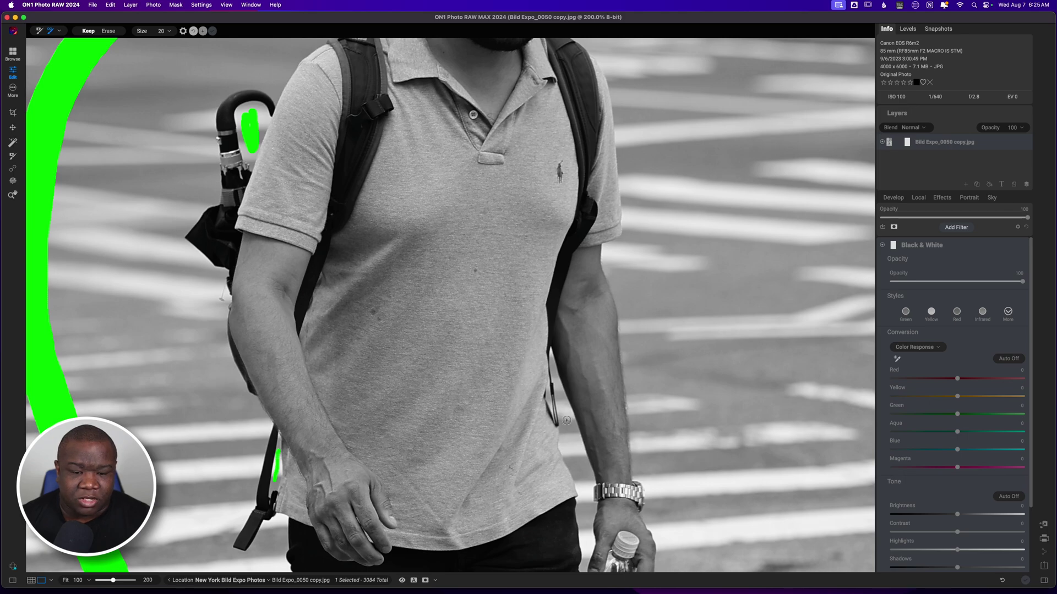
drag(565, 403, 586, 542)
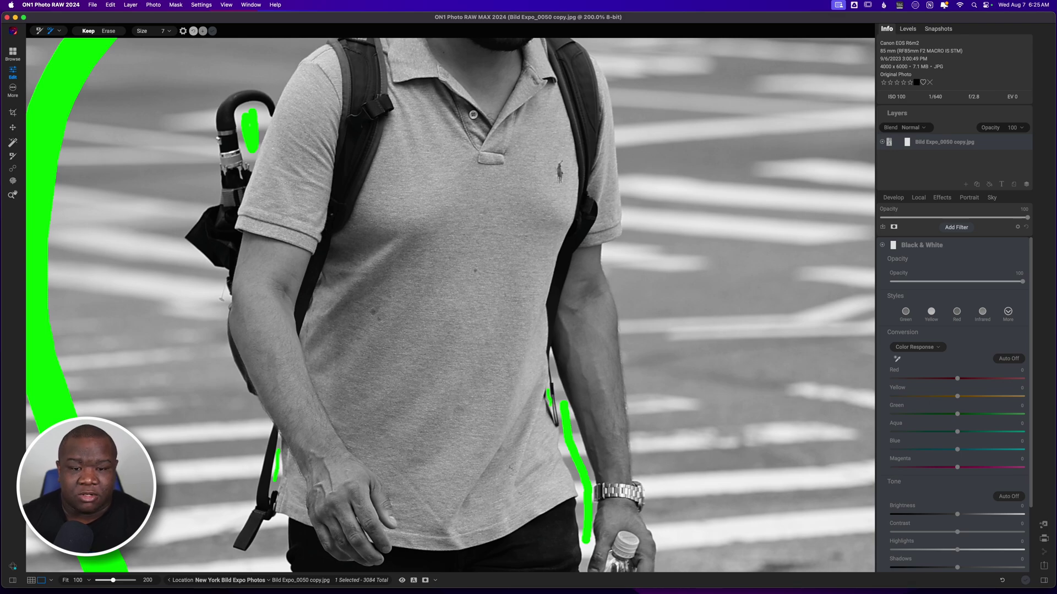
Step: Move down to the bag and keep-mark the bag strap beside the bottle
drag(640, 369, 536, 87)
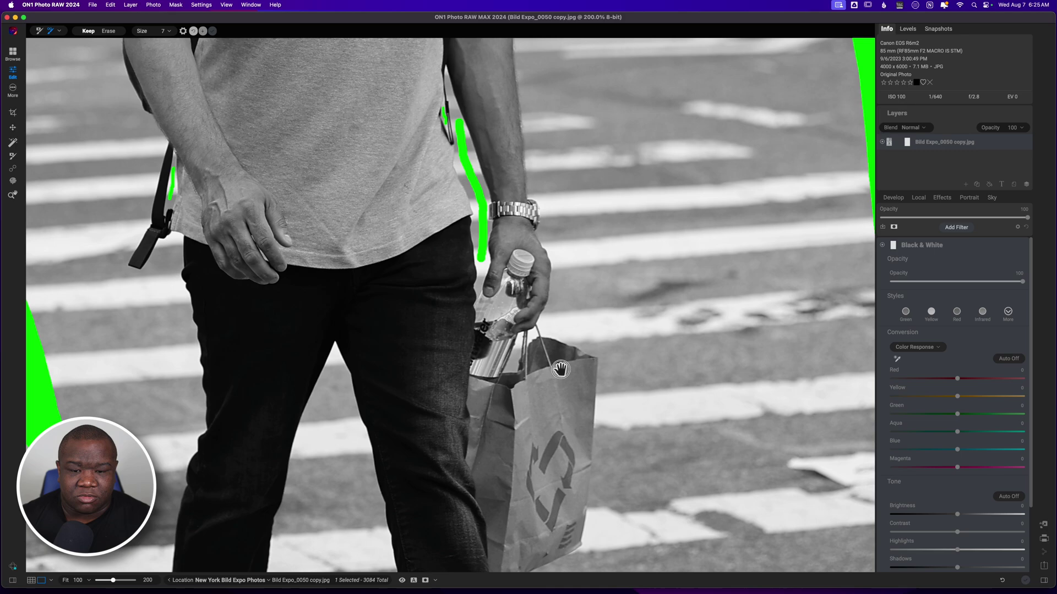
drag(560, 369, 565, 244)
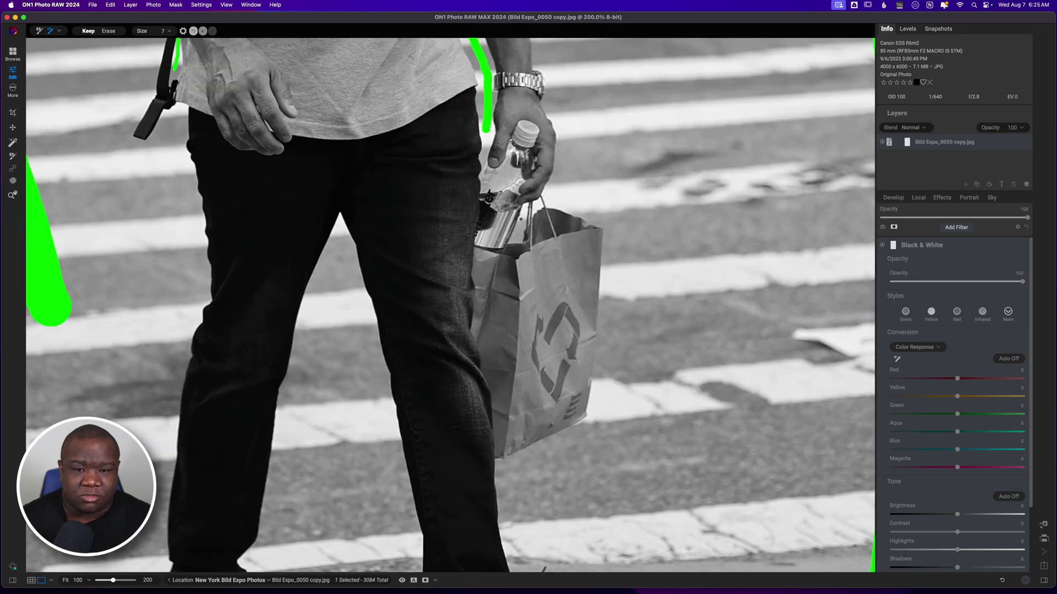
drag(523, 209, 517, 237)
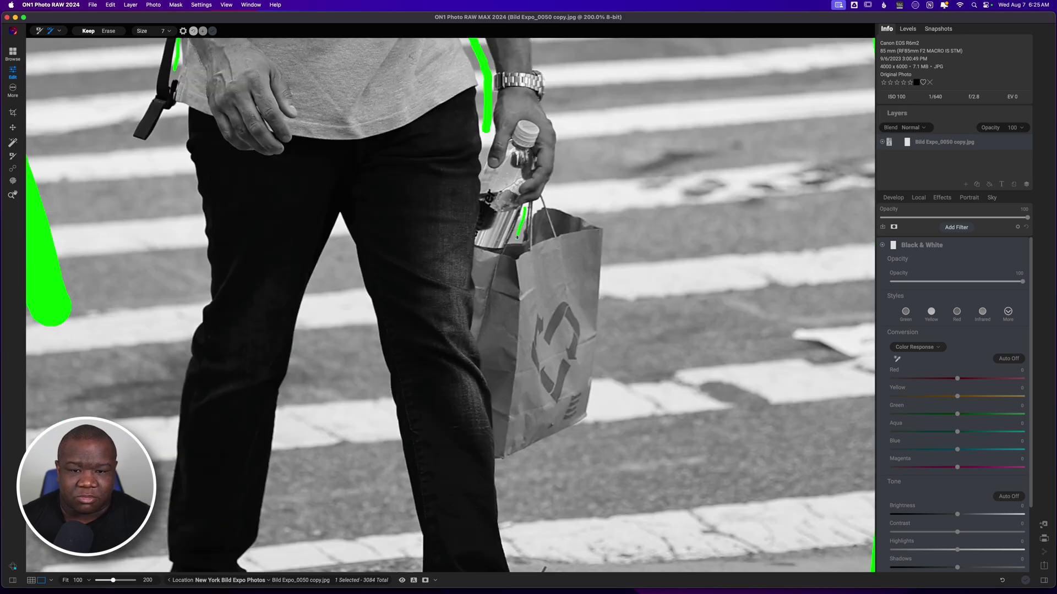
click(538, 204)
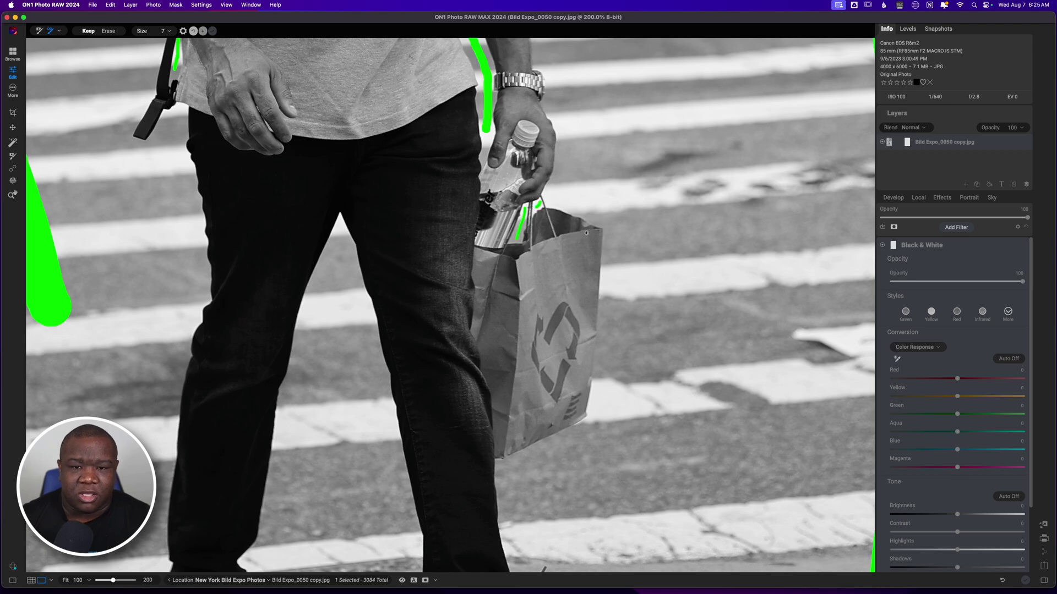
Step: Fit the whole photo in view and switch the Quick Mask Brush to Erase at size 60
key(super+0)
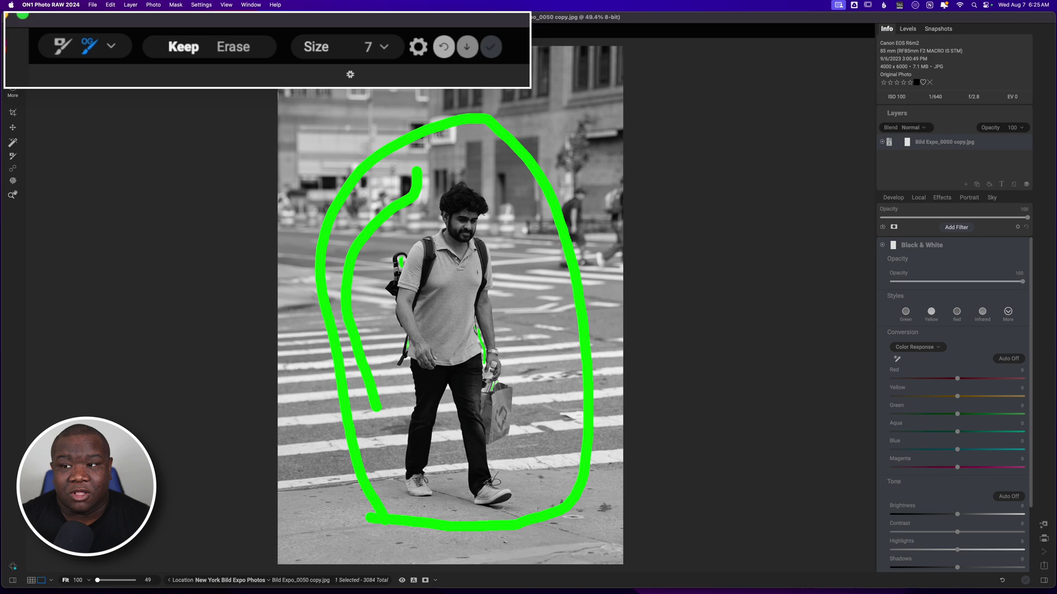
click(233, 47)
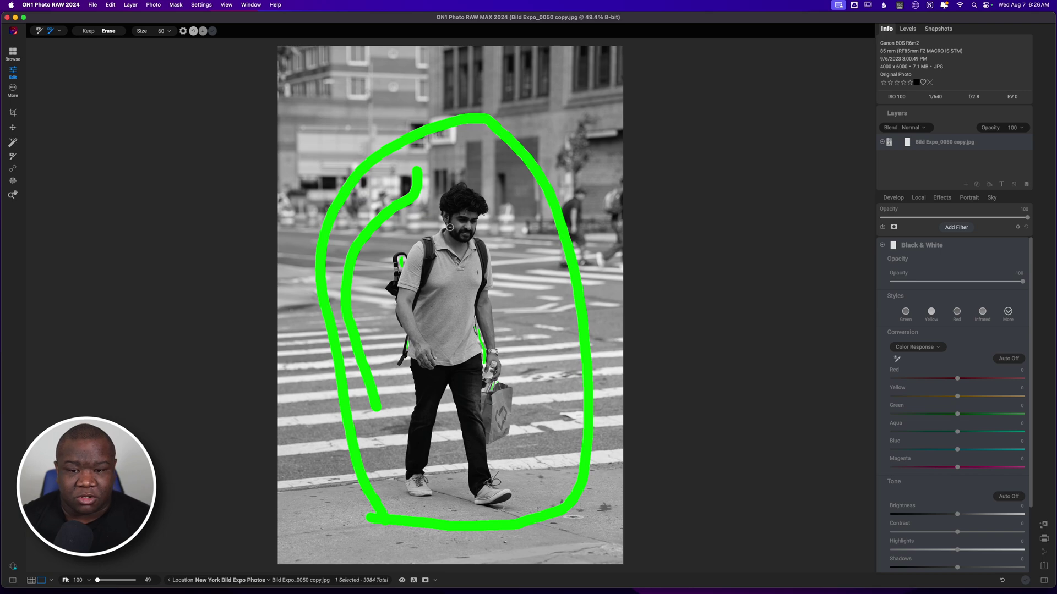
Step: Paint red erase strokes over the man's face, arm, shoe, and the top and inside of the shopping bag
mouse_move(450, 227)
mouse_down()
mouse_move(445, 199)
mouse_move(457, 188)
mouse_move(478, 202)
mouse_move(466, 239)
mouse_move(488, 334)
mouse_up()
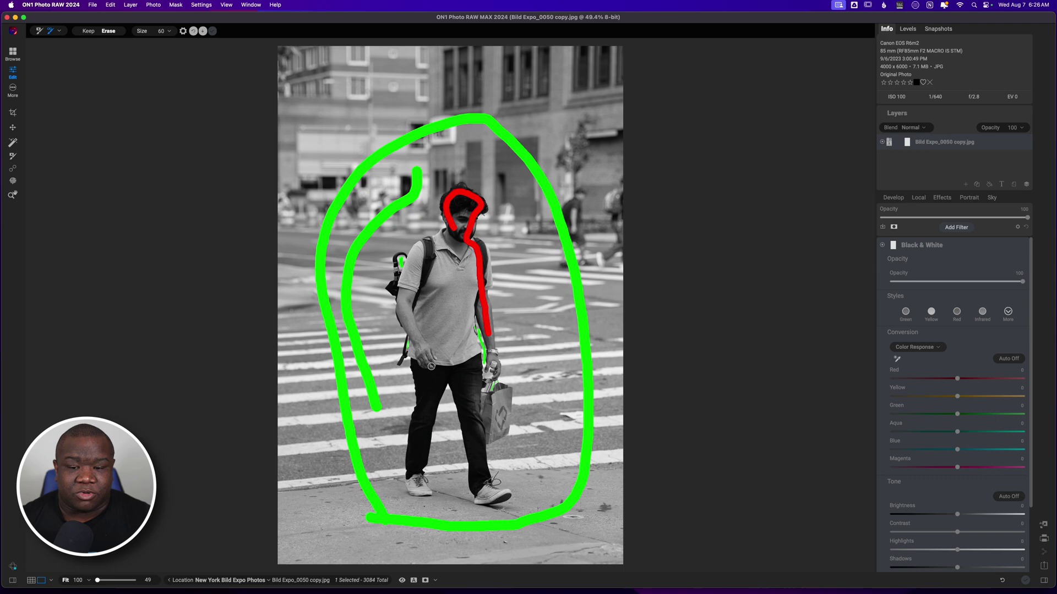
mouse_move(432, 367)
mouse_down()
mouse_move(406, 292)
mouse_move(422, 254)
mouse_move(452, 227)
mouse_move(453, 362)
mouse_move(430, 389)
mouse_move(415, 477)
mouse_move(427, 493)
mouse_move(420, 476)
mouse_move(412, 486)
mouse_move(421, 489)
mouse_up()
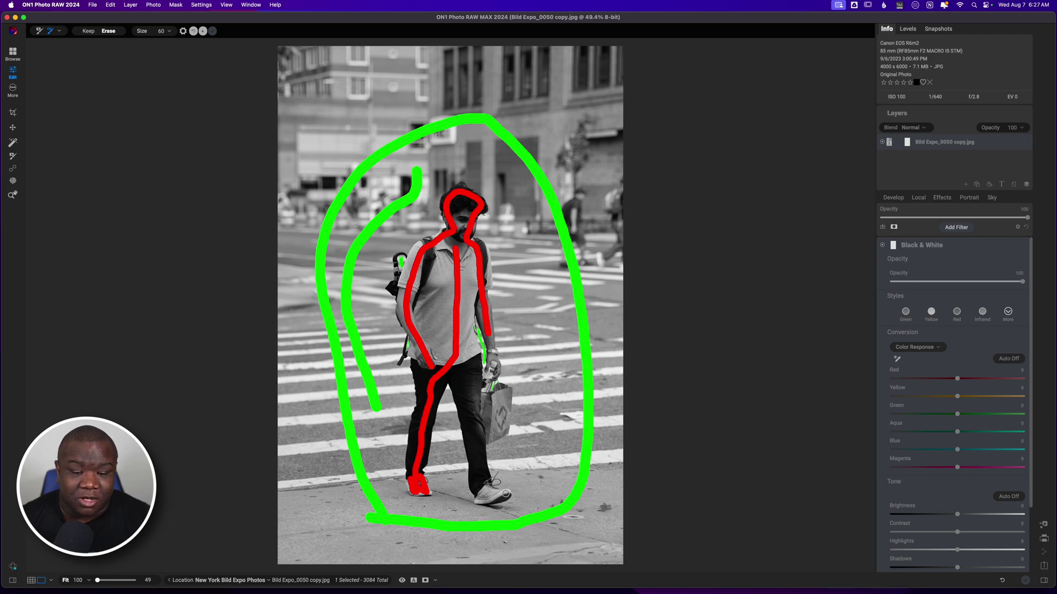
mouse_move(505, 494)
mouse_down()
mouse_move(480, 500)
mouse_move(498, 492)
mouse_move(483, 487)
mouse_move(477, 459)
mouse_move(467, 328)
mouse_up()
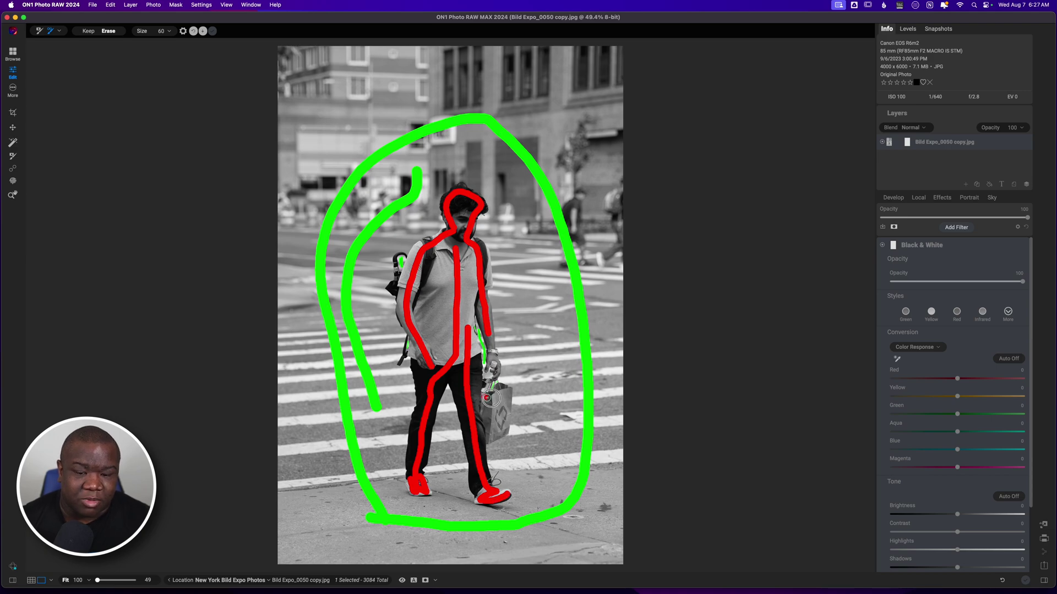
mouse_move(487, 398)
mouse_down()
mouse_move(509, 394)
mouse_move(502, 430)
mouse_move(482, 438)
mouse_up()
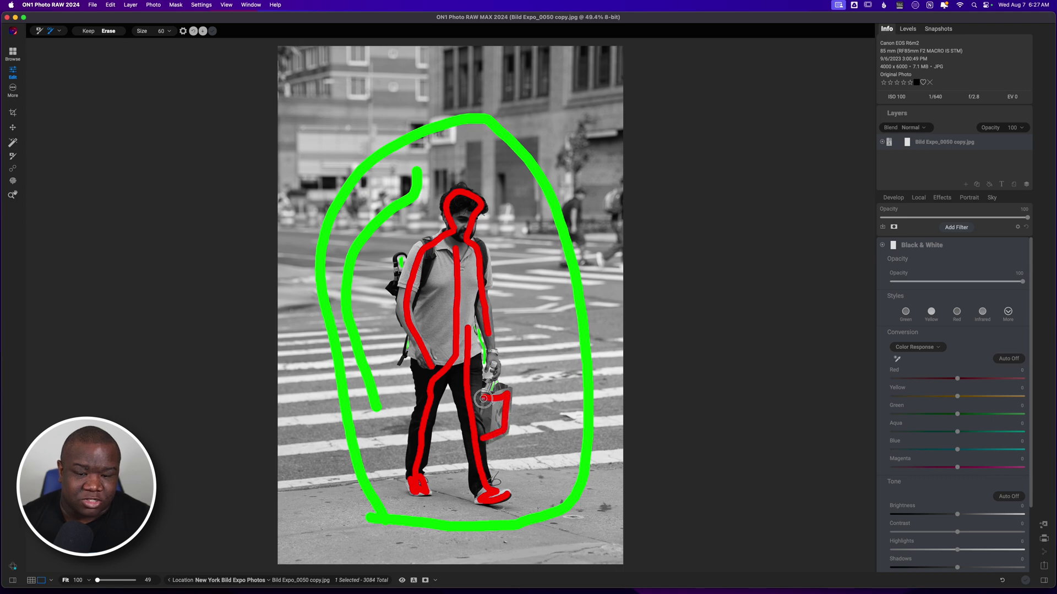
mouse_move(483, 397)
mouse_down()
mouse_move(477, 423)
mouse_move(491, 410)
mouse_up()
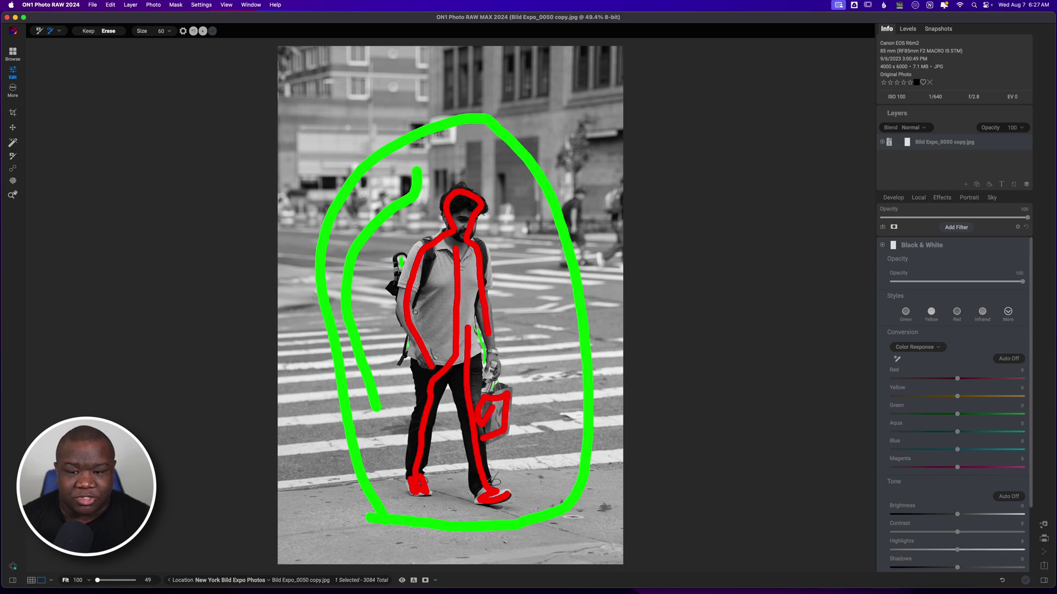
Step: Shrink the brush to 35 then 20 and red-mark the backpack strap and forearm beside the bag
key(bracketleft)
key(bracketleft)
key(bracketleft)
key(bracketleft)
key(bracketleft)
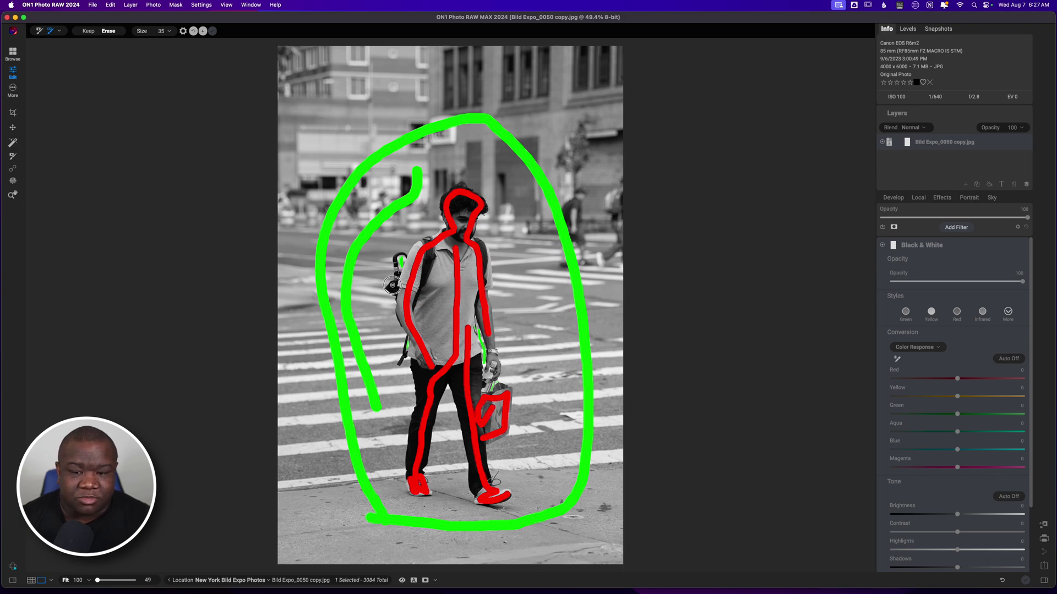
drag(393, 285, 399, 259)
key(bracketleft)
key(bracketleft)
key(bracketleft)
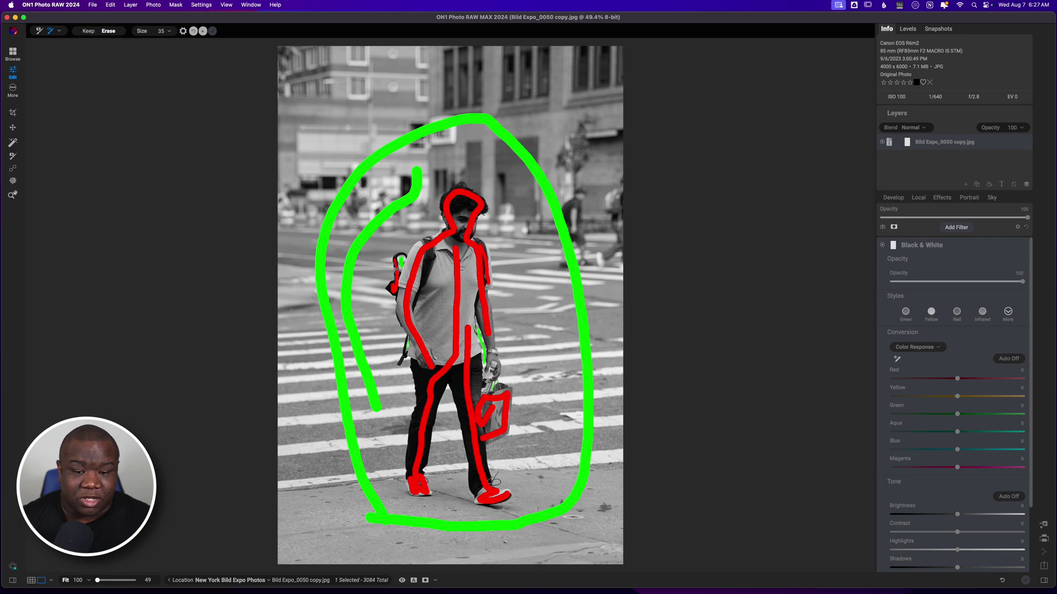
drag(487, 392, 491, 342)
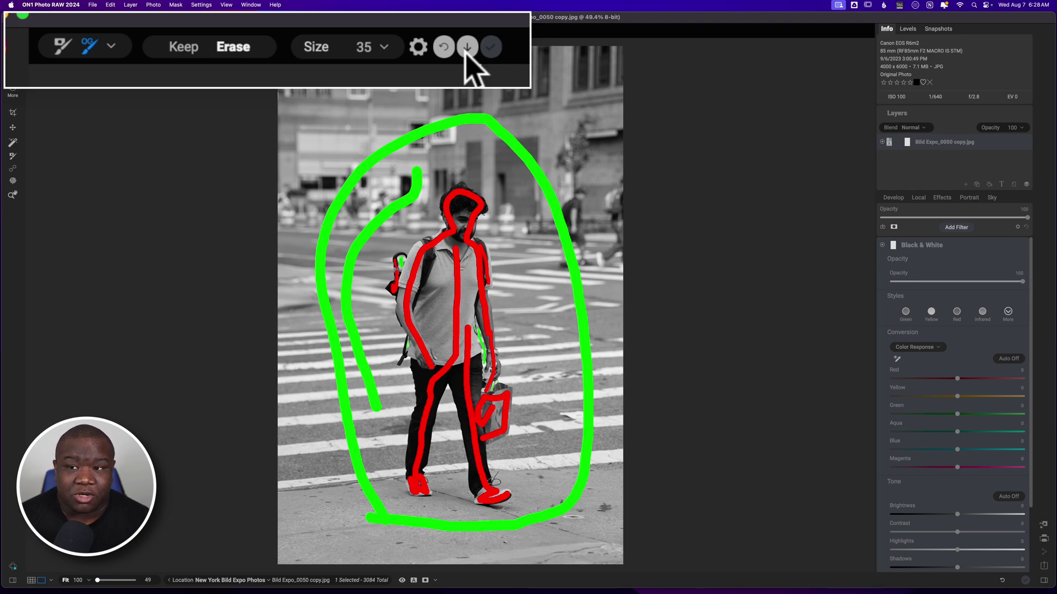
Step: Build the AI mask from the strokes, turning the man red against a green background
click(203, 30)
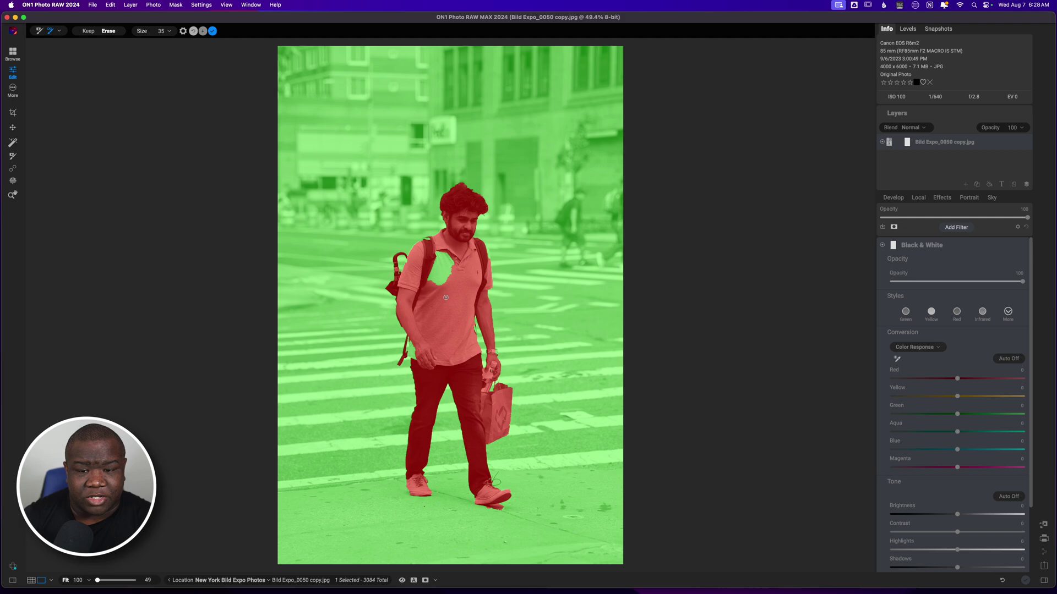
Step: Enlarge the brush to 200 and paint red over the green gap on the shirt
key(bracketright)
key(bracketright)
key(bracketright)
key(bracketright)
key(bracketright)
key(bracketright)
key(bracketright)
key(bracketright)
key(bracketright)
key(bracketright)
key(bracketright)
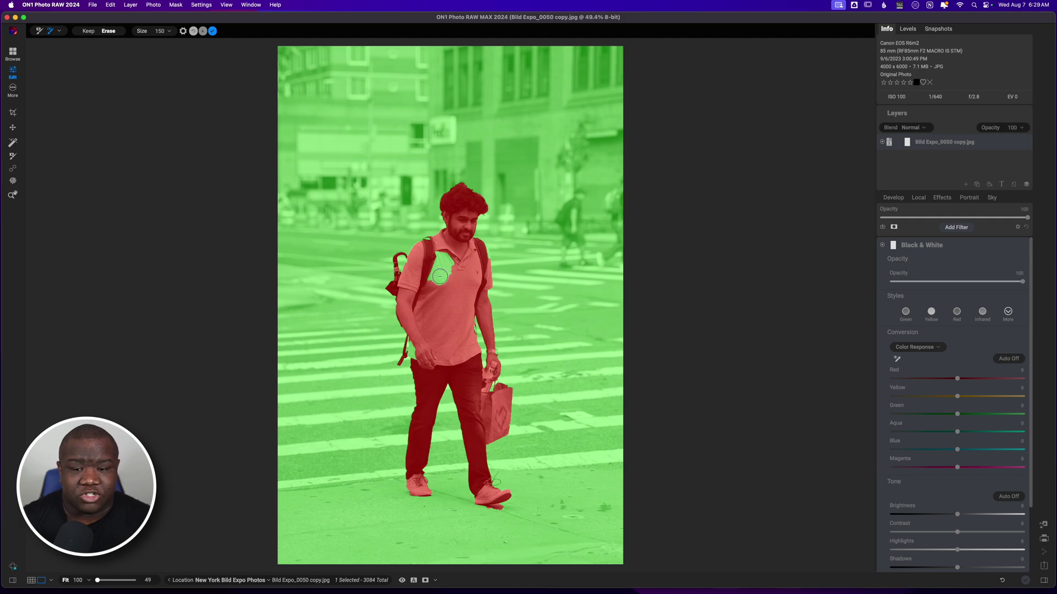
mouse_move(439, 274)
mouse_down()
mouse_move(442, 255)
mouse_move(443, 296)
mouse_up()
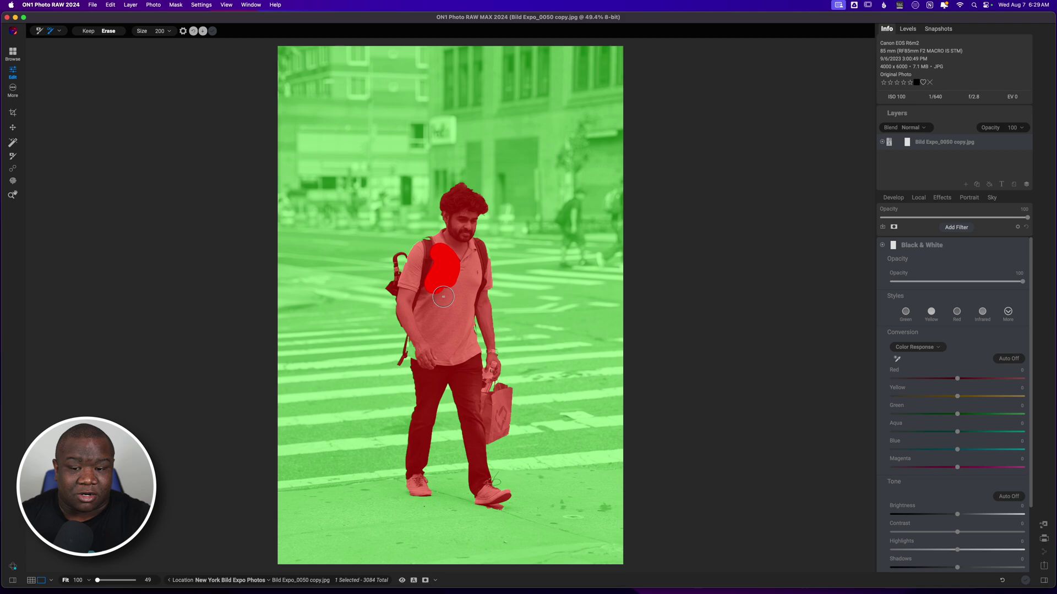
scroll(435, 311, down, 11)
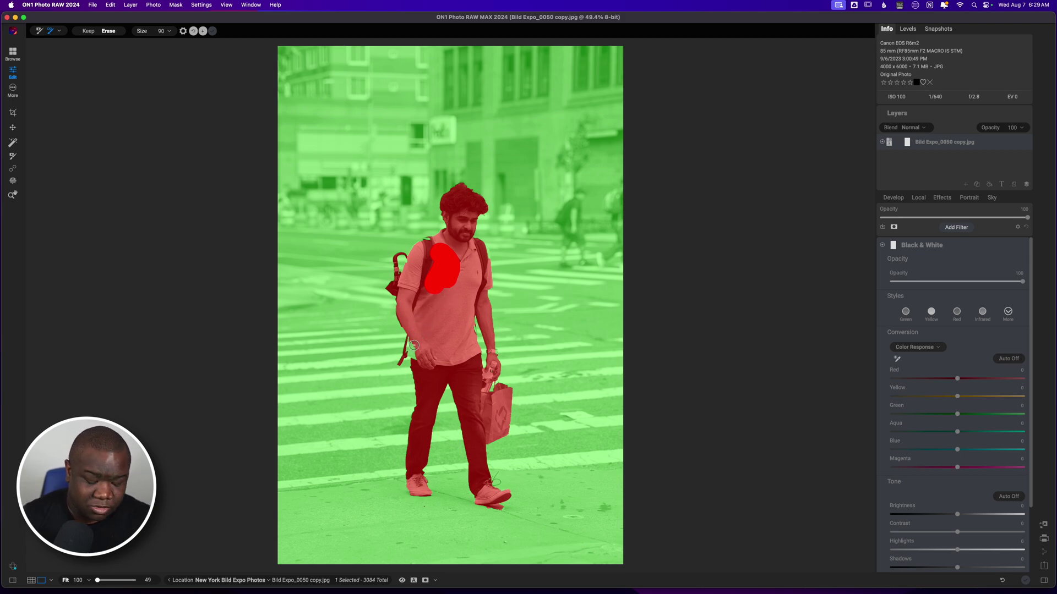
key(super+equal)
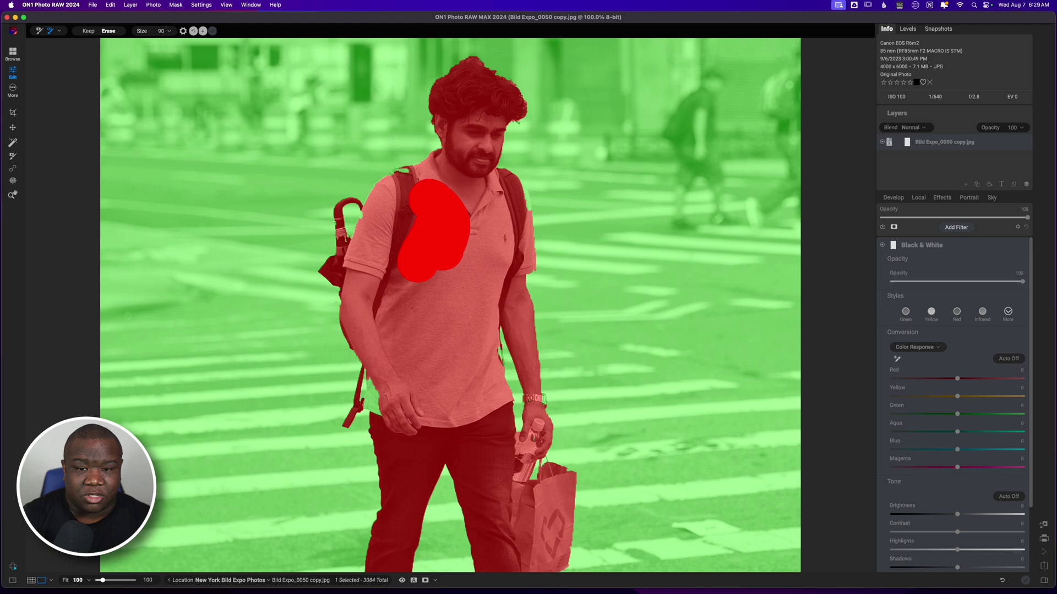
key(super+equal)
key(super+equal)
scroll(378, 436, down, 2)
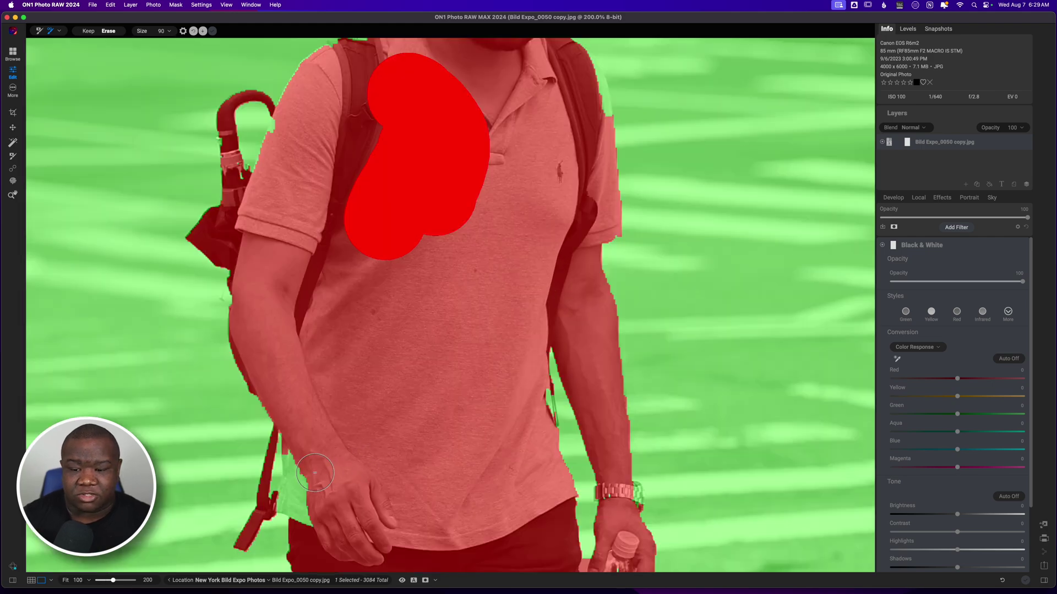
scroll(305, 467, down, 2)
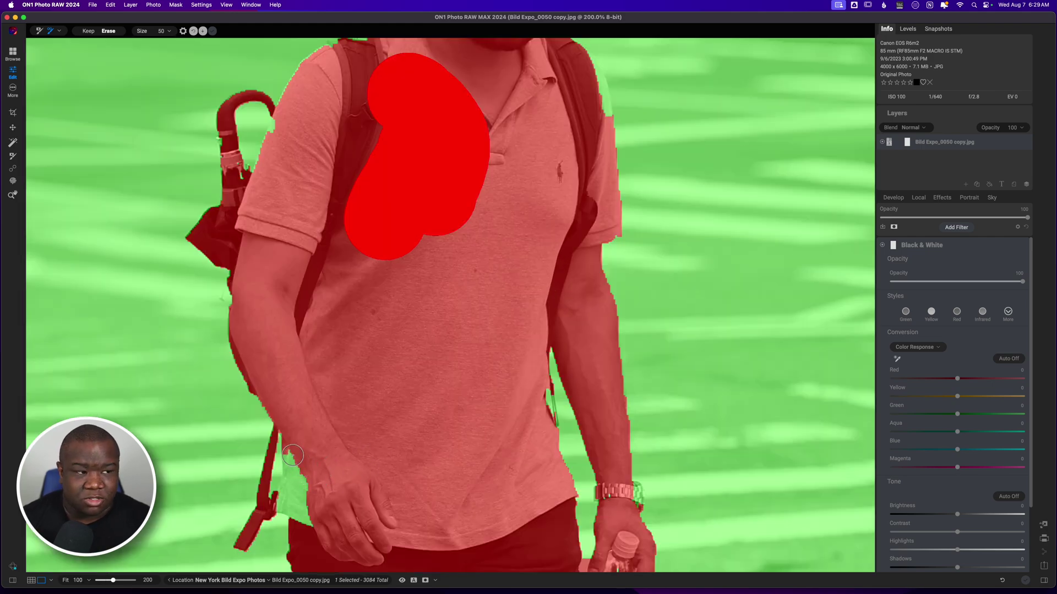
Step: At 200% zoom, paint red touch-ups on the arm edge, umbrella handle, shirt edge and both shoulders
mouse_move(292, 454)
mouse_down()
mouse_move(303, 520)
mouse_move(284, 503)
mouse_move(292, 482)
mouse_up()
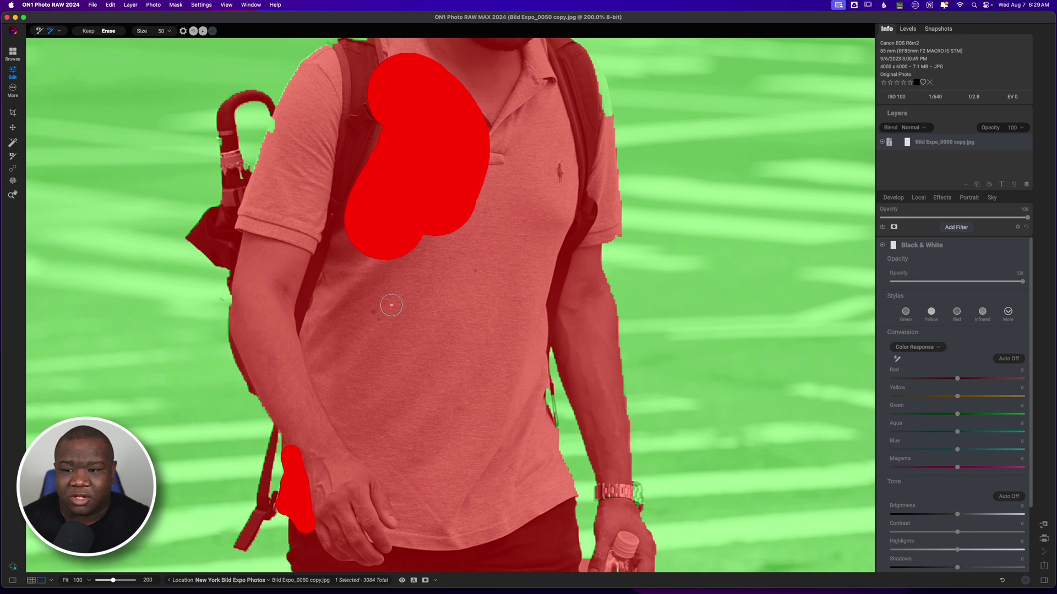
mouse_move(235, 200)
mouse_down()
mouse_move(233, 175)
mouse_move(245, 184)
mouse_up()
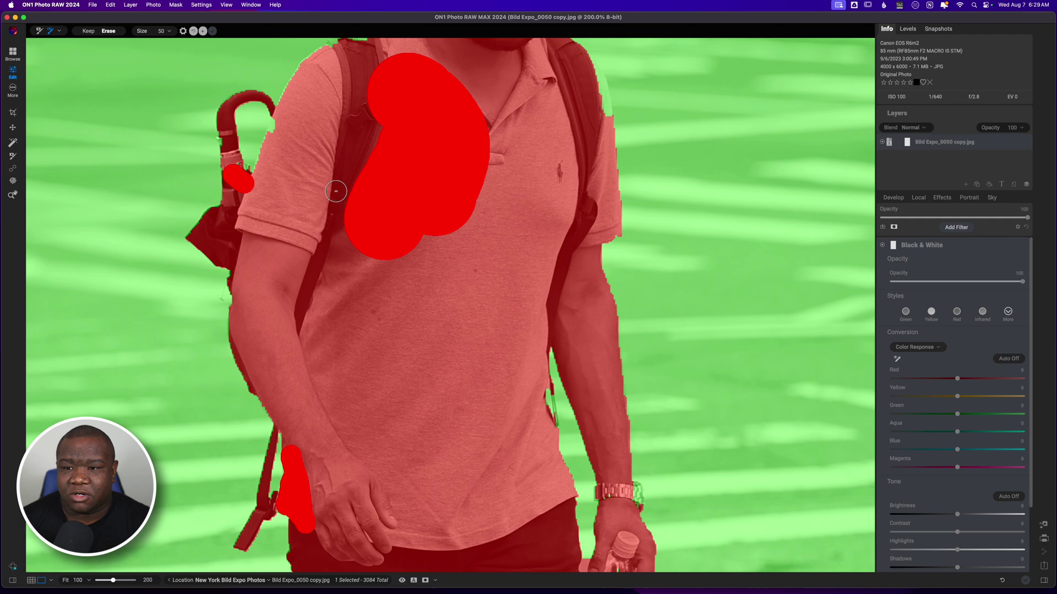
drag(272, 135, 286, 116)
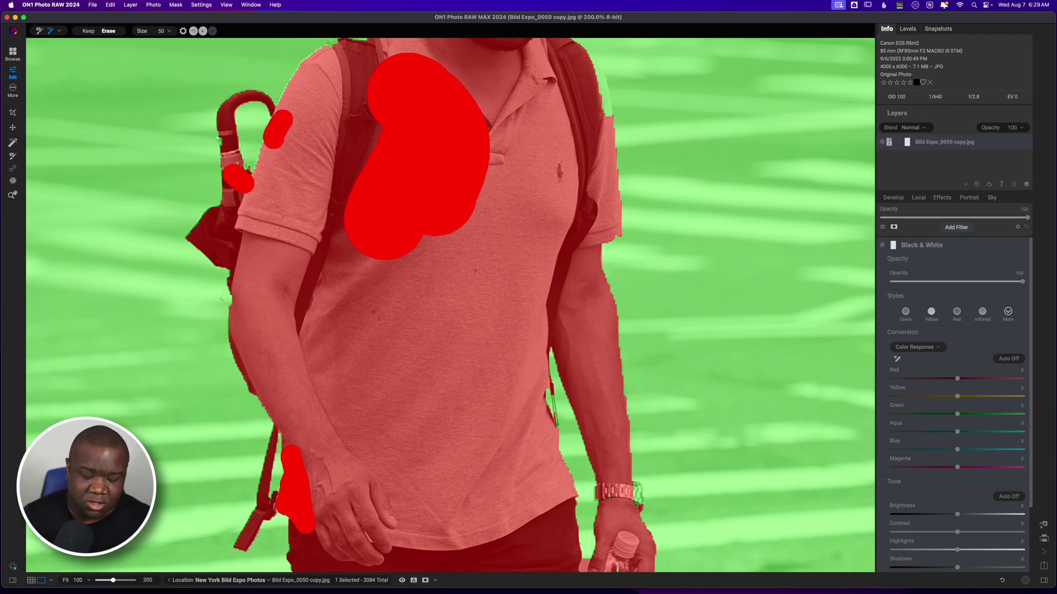
drag(482, 256, 482, 444)
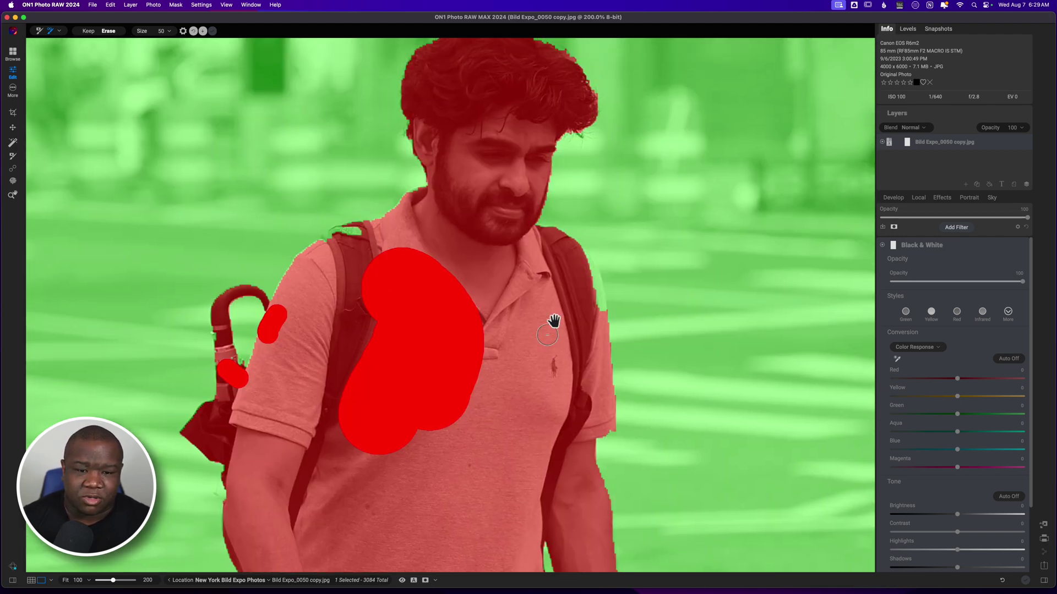
drag(597, 313, 576, 258)
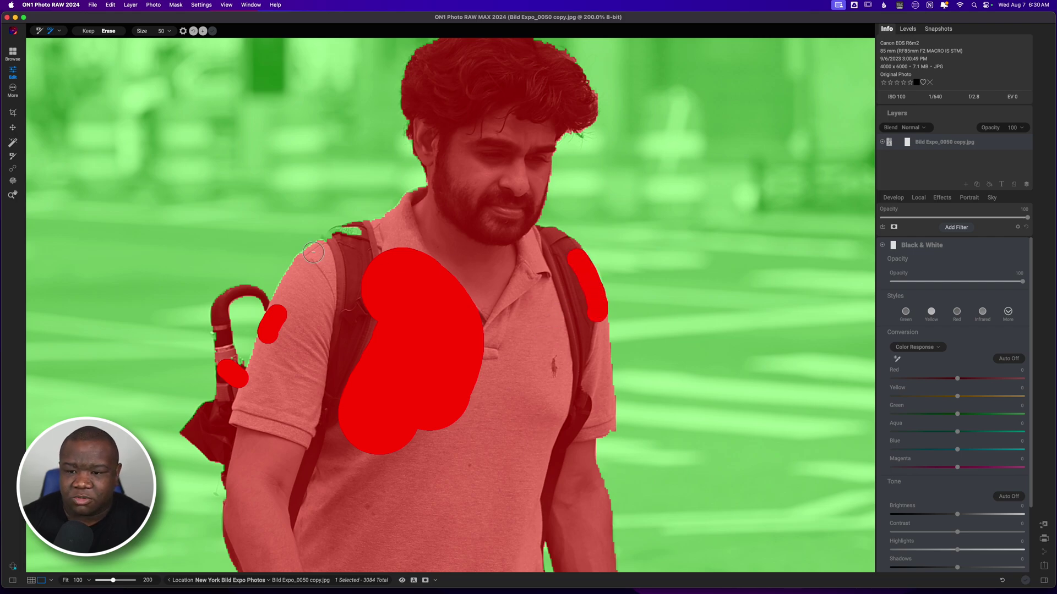
drag(315, 252, 373, 233)
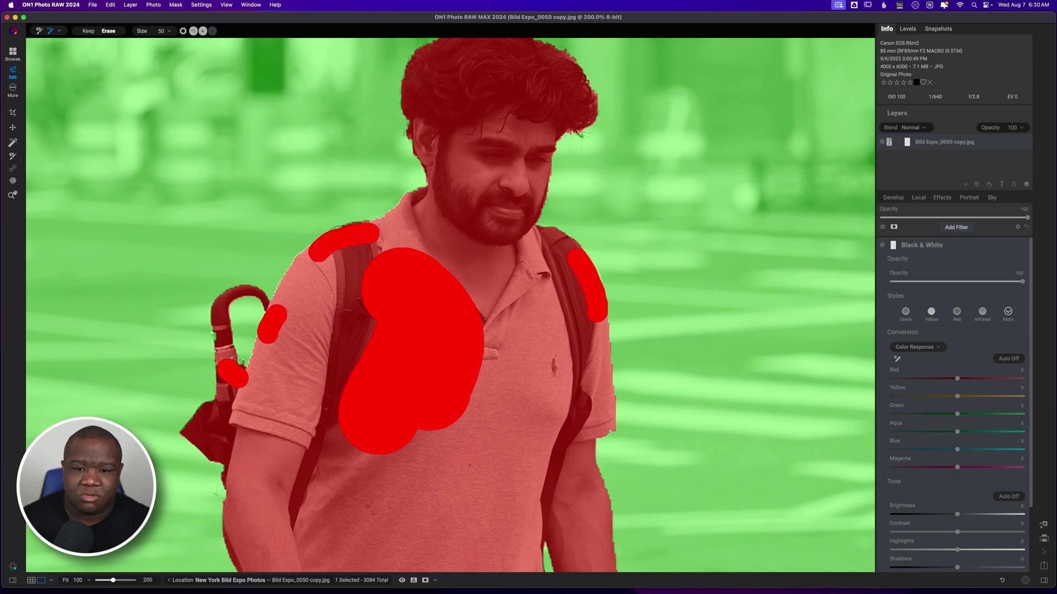
mouse_move(487, 282)
mouse_down()
mouse_move(481, 390)
mouse_move(497, 316)
mouse_move(480, 105)
mouse_up()
Step: With the brush at size 25, paint the wristwatch and the bottle in the man's hand into the mask
drag(465, 469, 479, 200)
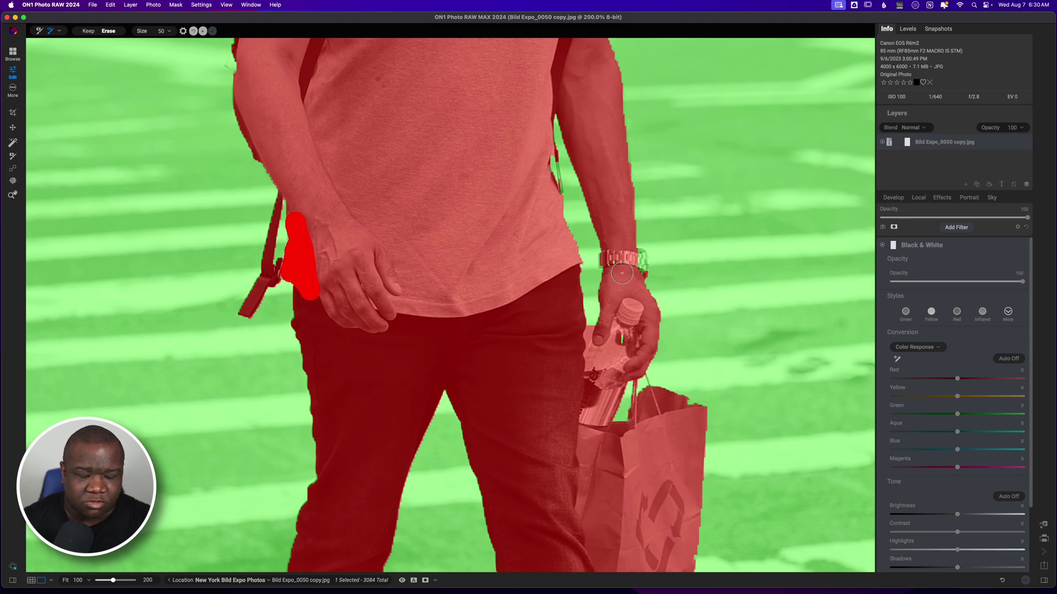
key(bracketleft)
key(bracketleft)
key(bracketleft)
key(bracketleft)
key(bracketleft)
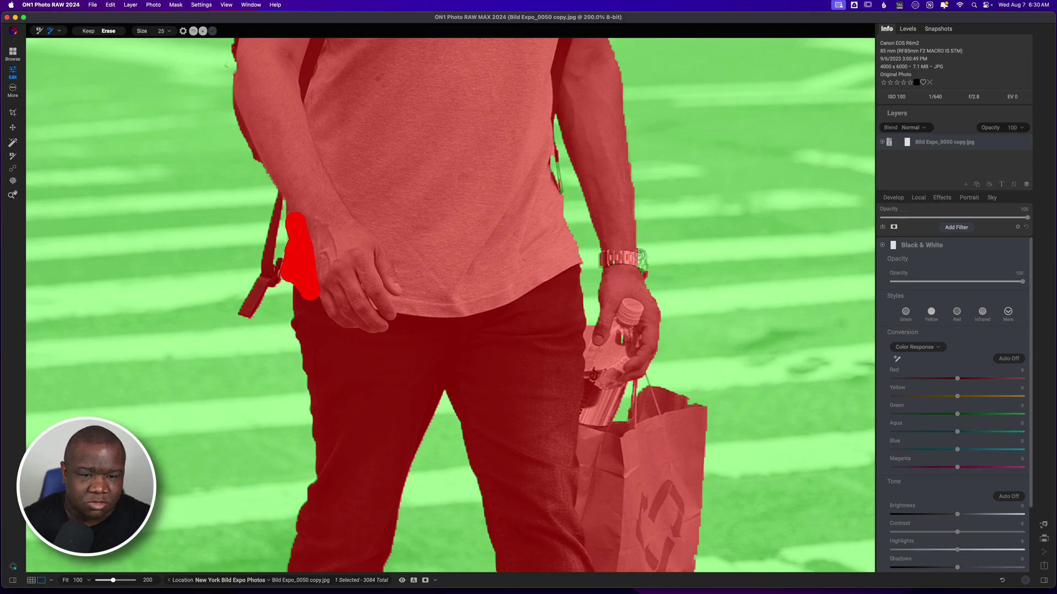
mouse_move(639, 252)
mouse_down()
mouse_move(643, 276)
mouse_move(639, 257)
mouse_move(598, 262)
mouse_move(608, 256)
mouse_up()
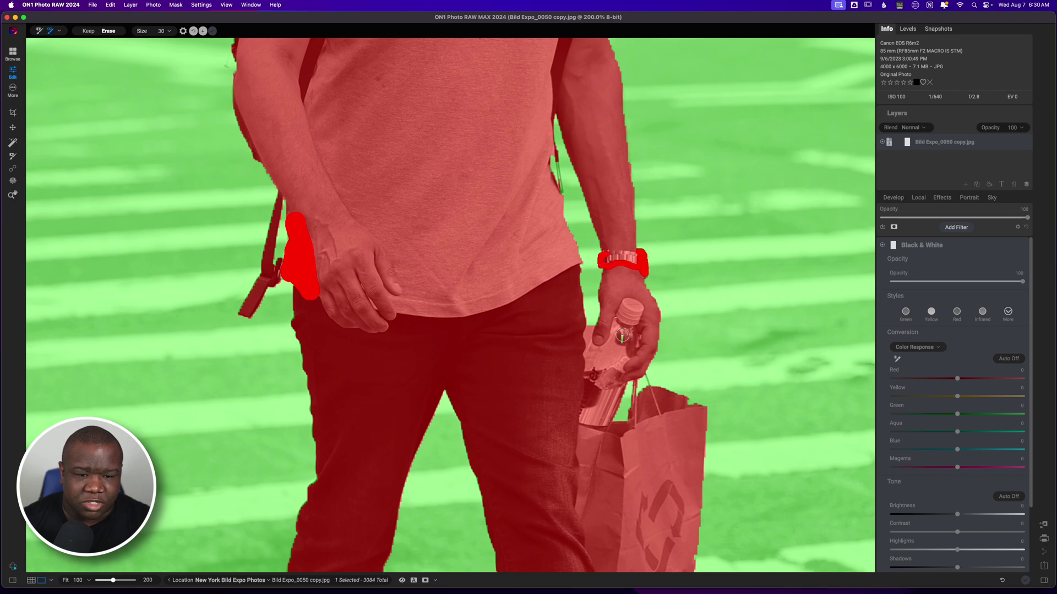
drag(622, 335, 622, 345)
Step: With the brush at size 35, add the bag's top corner, right shoe toe and left shoe heel edge
key(bracketright)
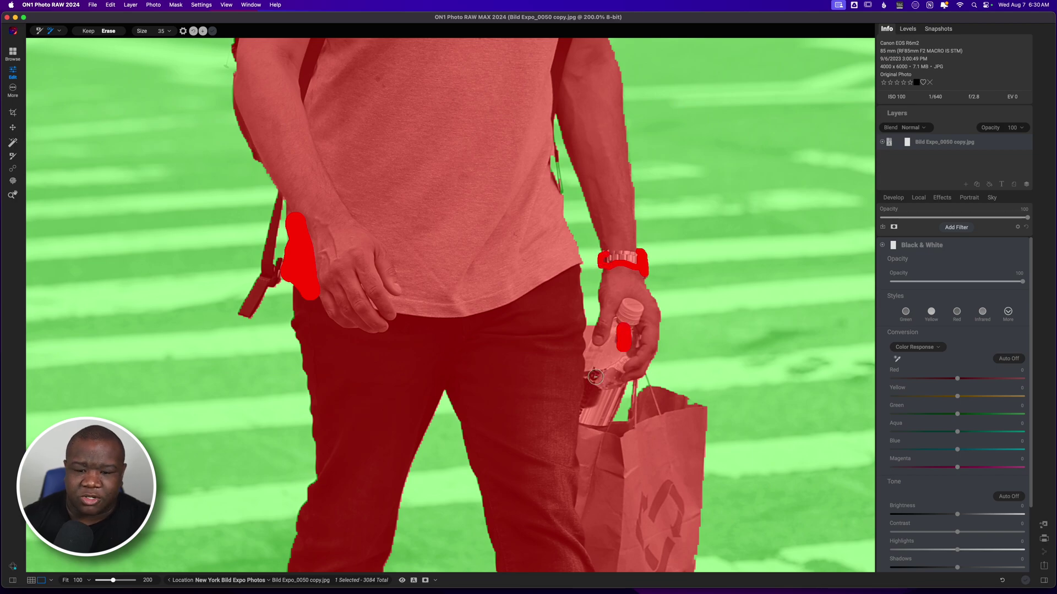
drag(550, 439, 552, 245)
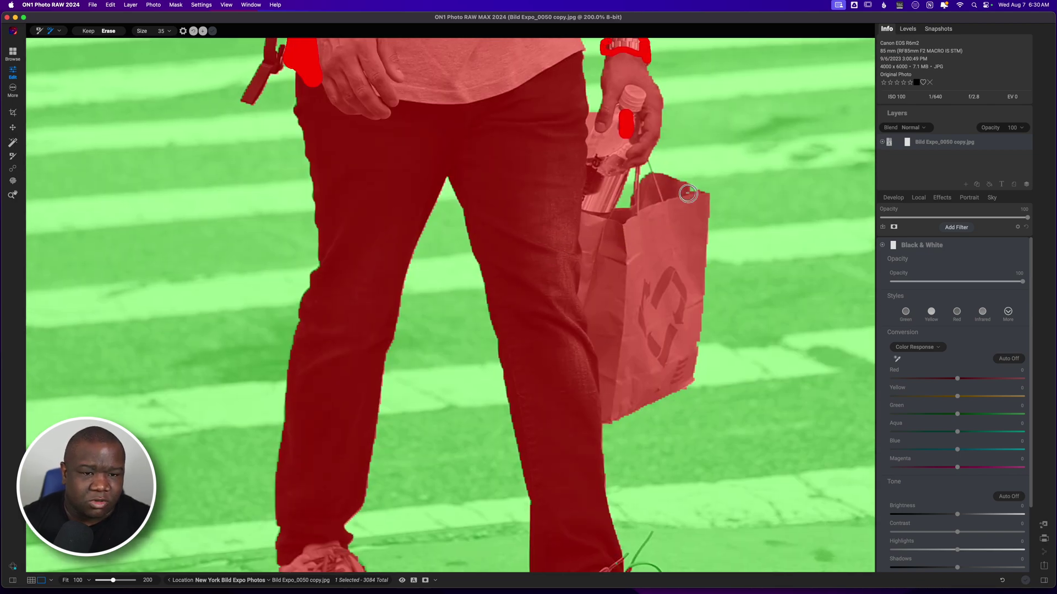
drag(687, 193, 694, 201)
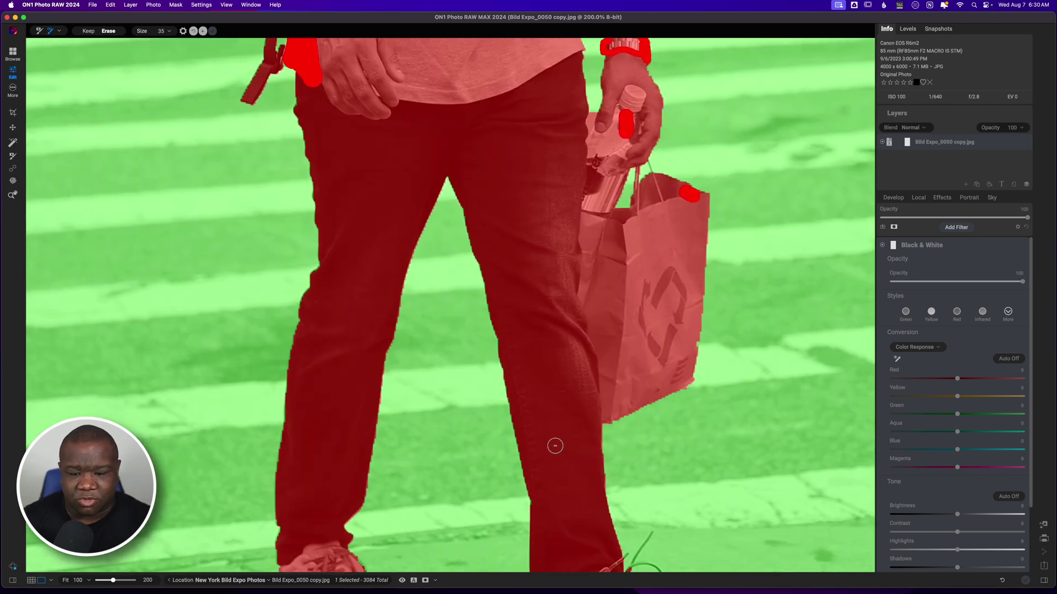
drag(562, 457, 549, 255)
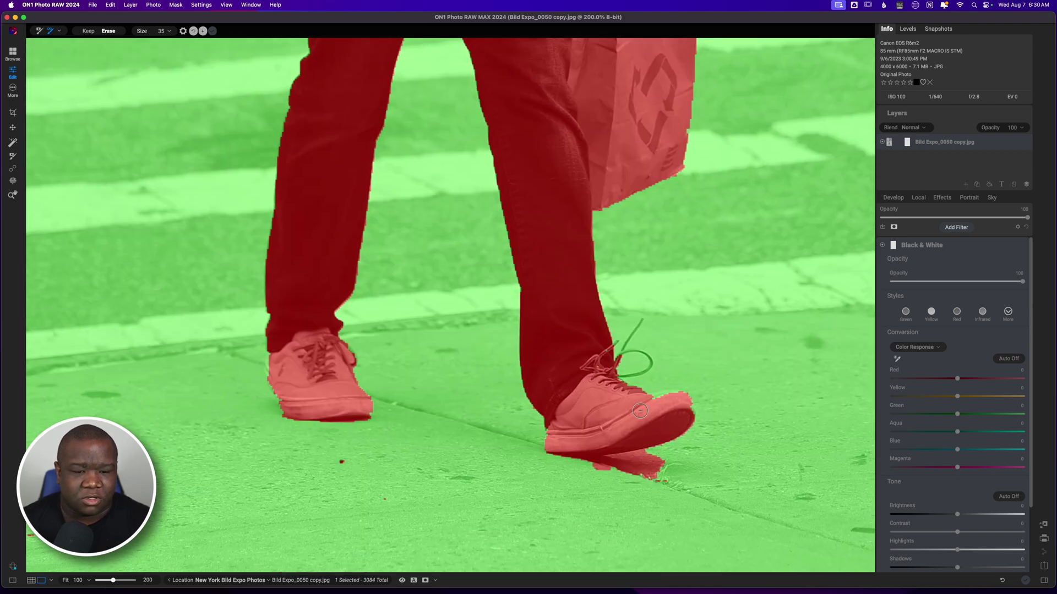
mouse_move(646, 401)
mouse_down()
mouse_move(671, 398)
mouse_move(687, 416)
mouse_move(686, 406)
mouse_up()
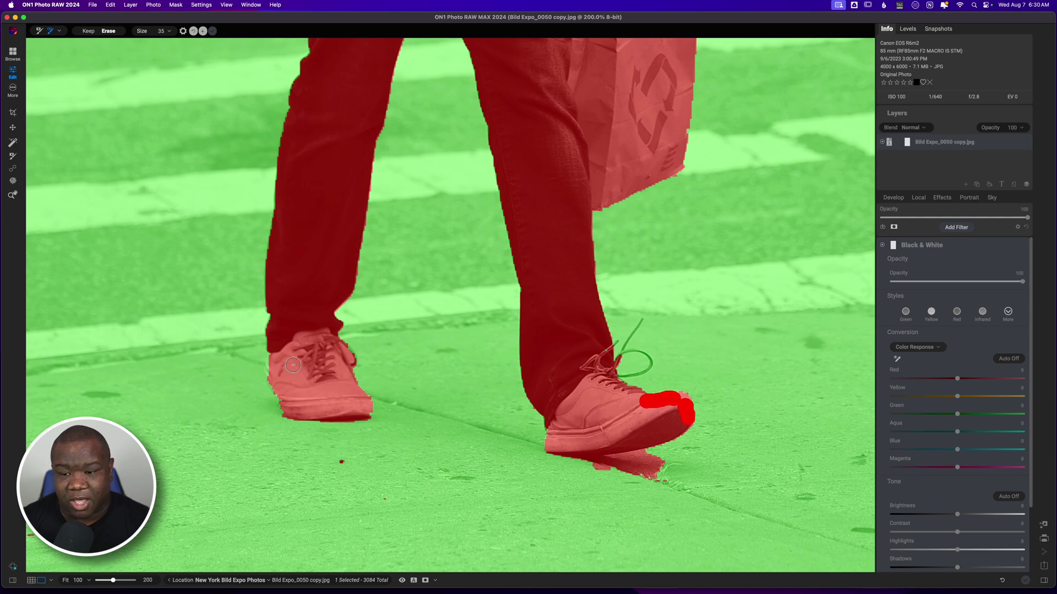
drag(273, 373, 274, 355)
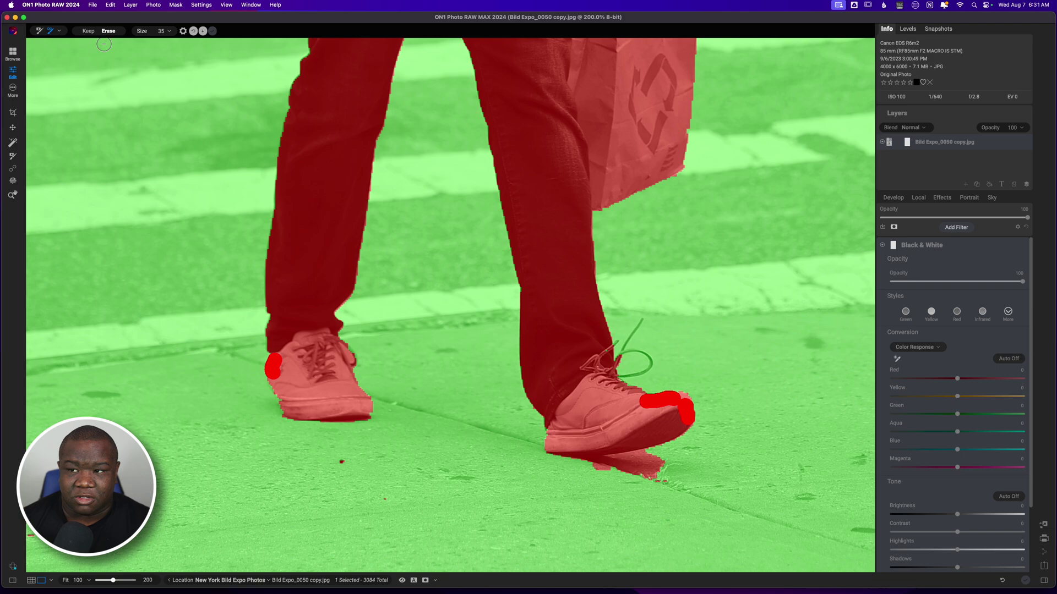
Step: With the brush in background mode at size 50, mark the right shoe's shadow as background
click(88, 31)
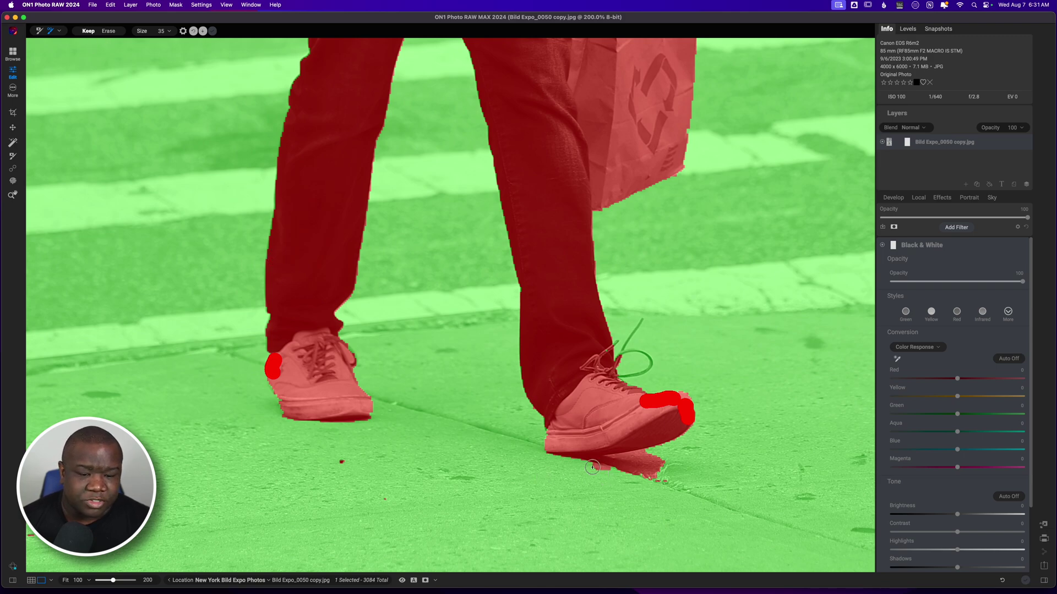
key(bracketright)
key(bracketright)
key(bracketright)
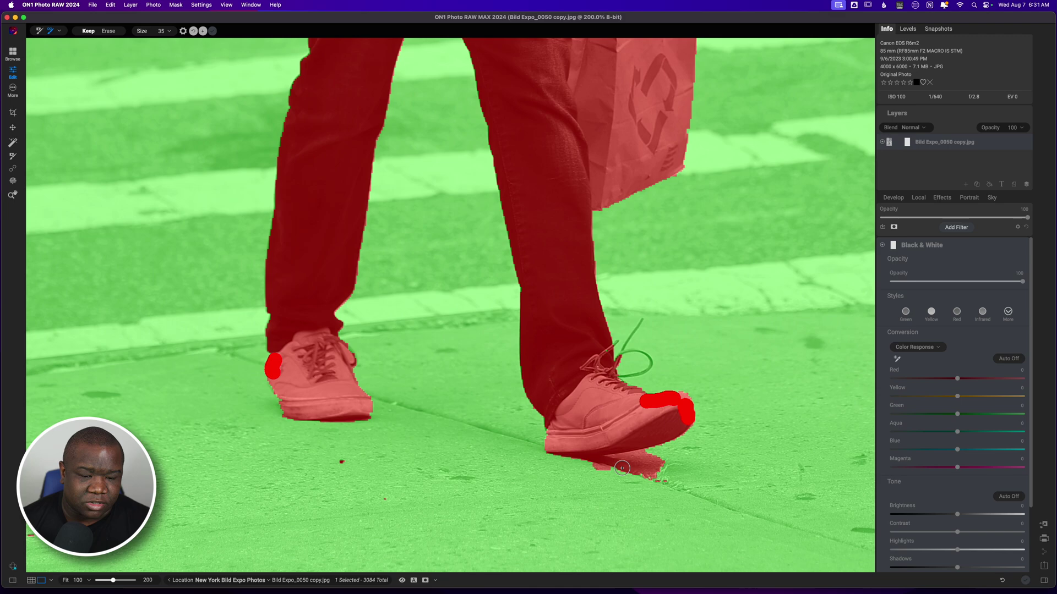
mouse_move(596, 468)
mouse_down()
mouse_move(660, 463)
mouse_move(660, 472)
mouse_move(626, 467)
mouse_move(653, 470)
mouse_move(652, 460)
mouse_move(601, 467)
mouse_up()
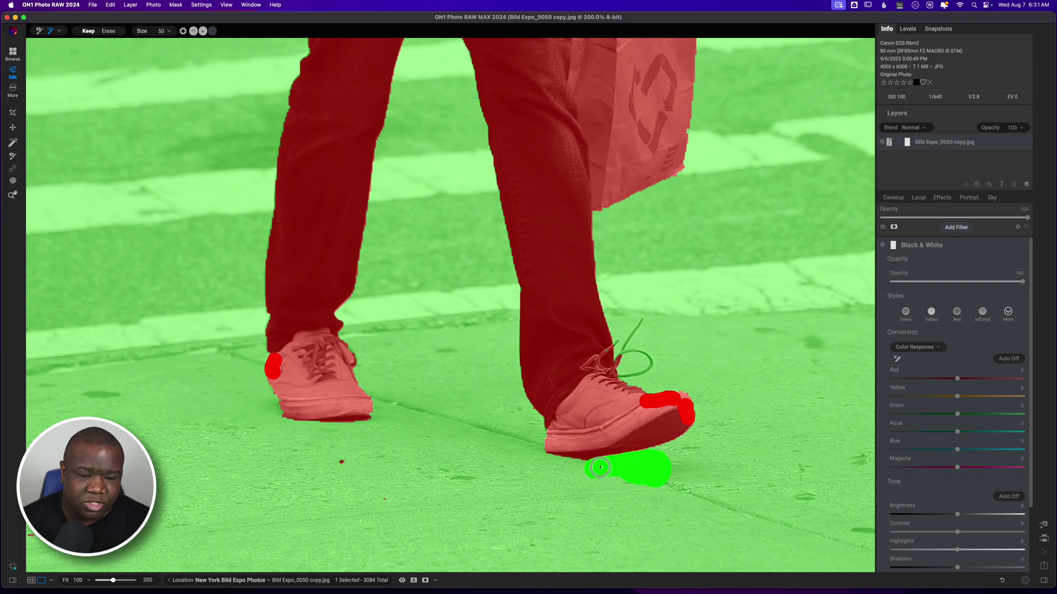
Step: At size 70, mark the pavement spots and small red speck as background, then fit the photo
key(bracketright)
key(bracketright)
click(338, 462)
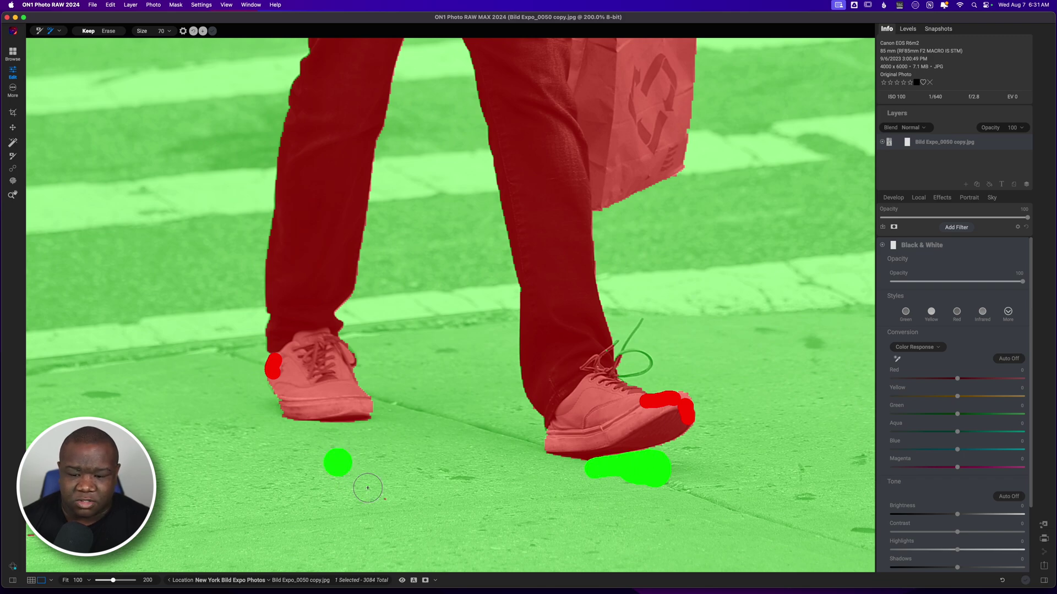
click(384, 499)
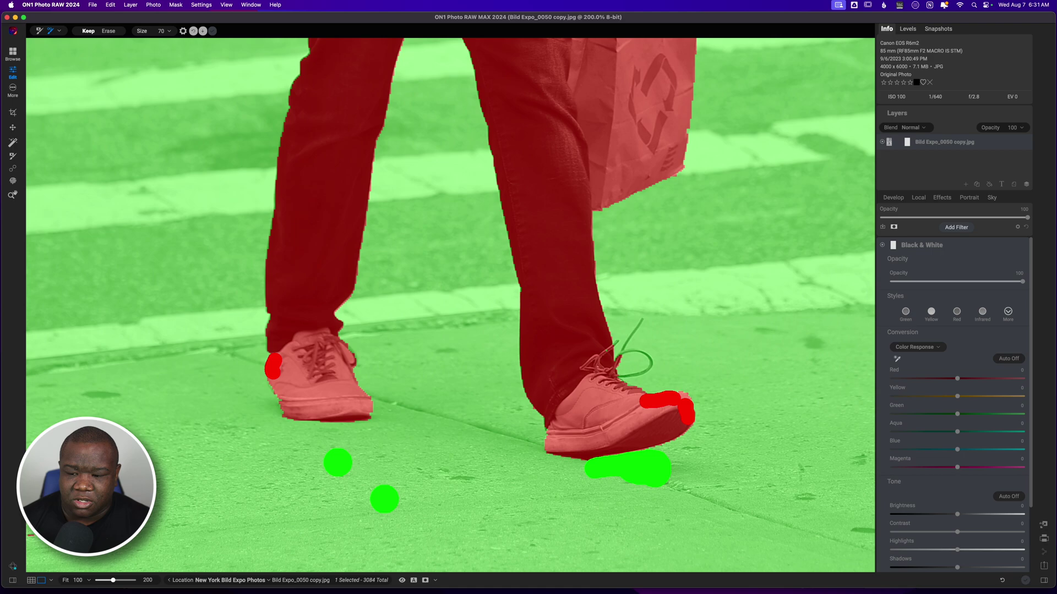
drag(180, 490, 349, 405)
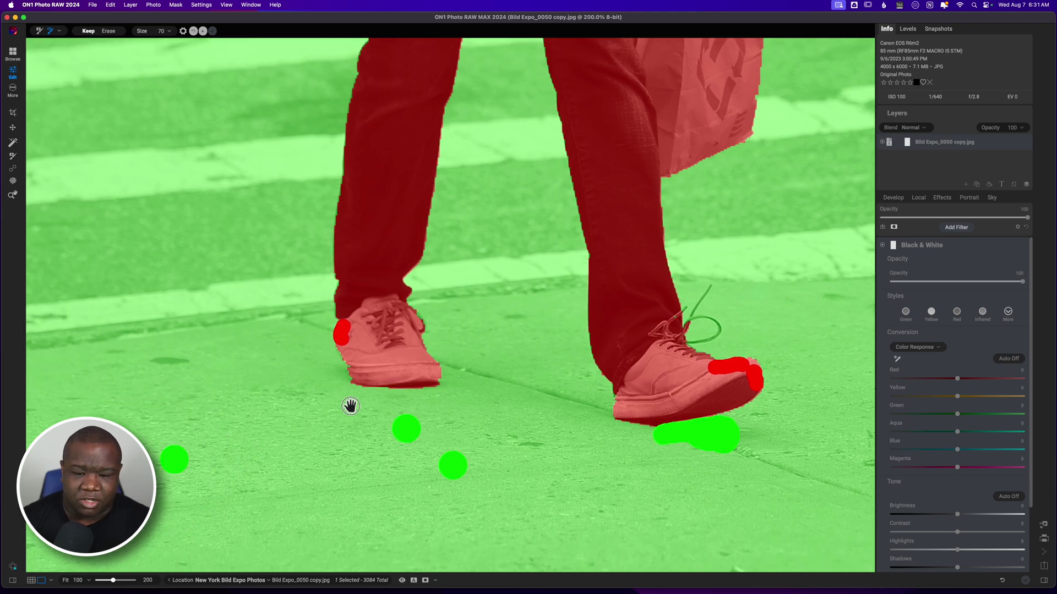
click(190, 453)
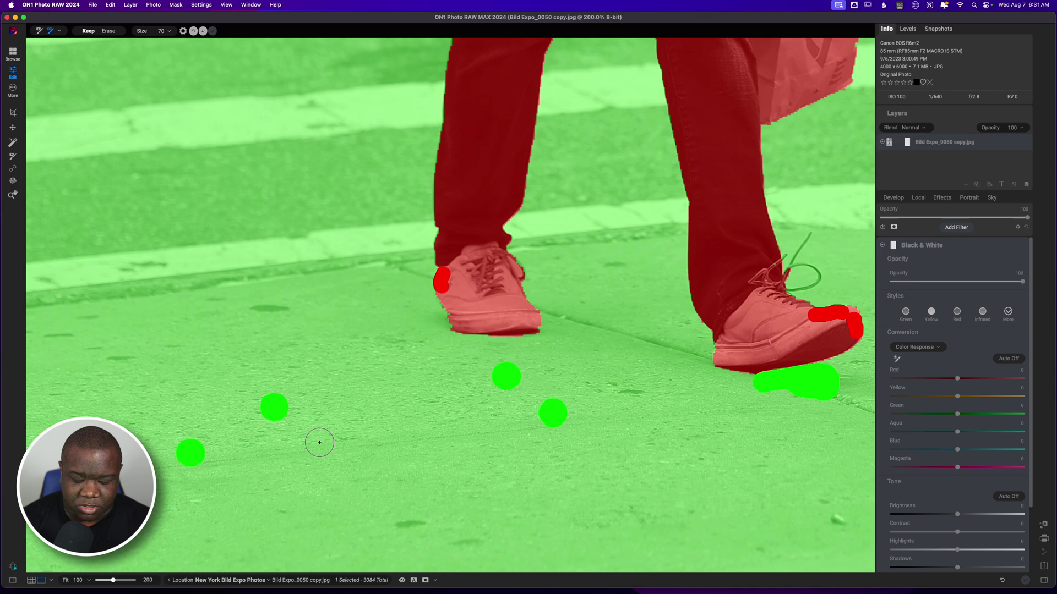
key(super+0)
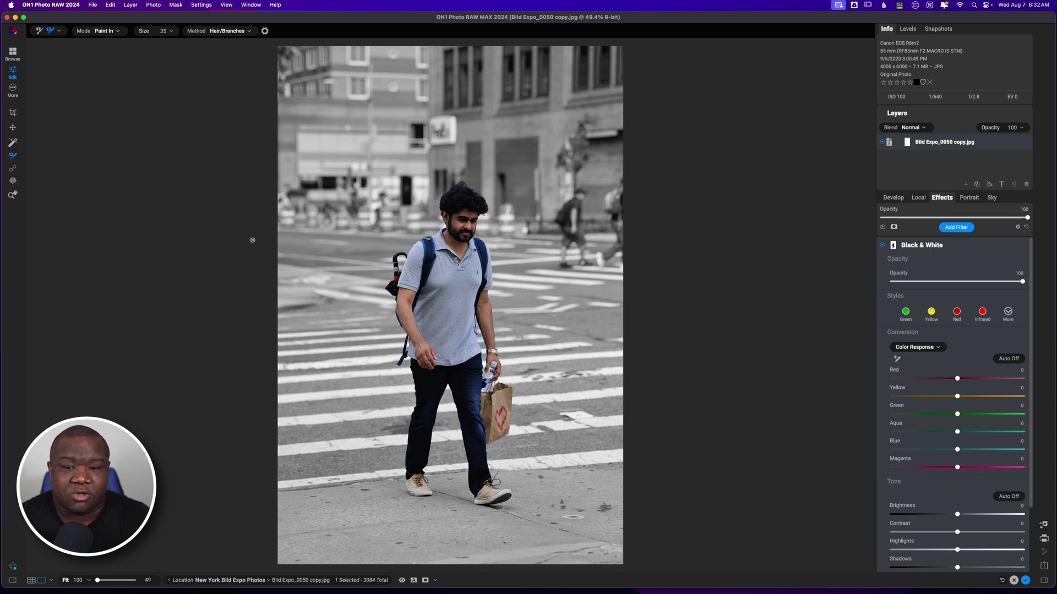
Step: Show the mask in black and white and zoom in on the man's silhouette
key(m)
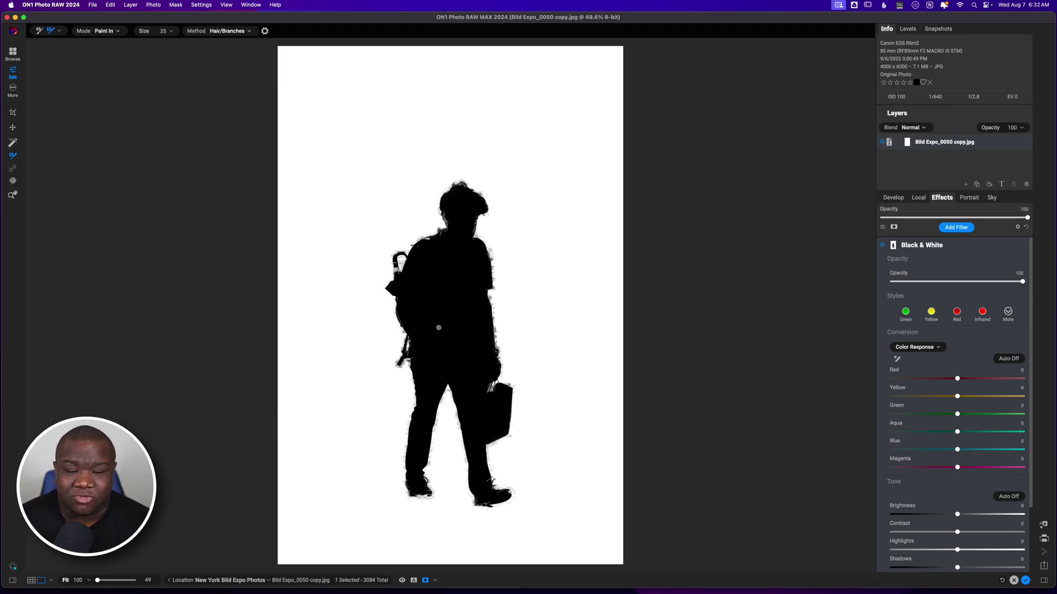
scroll(464, 257, up, 2)
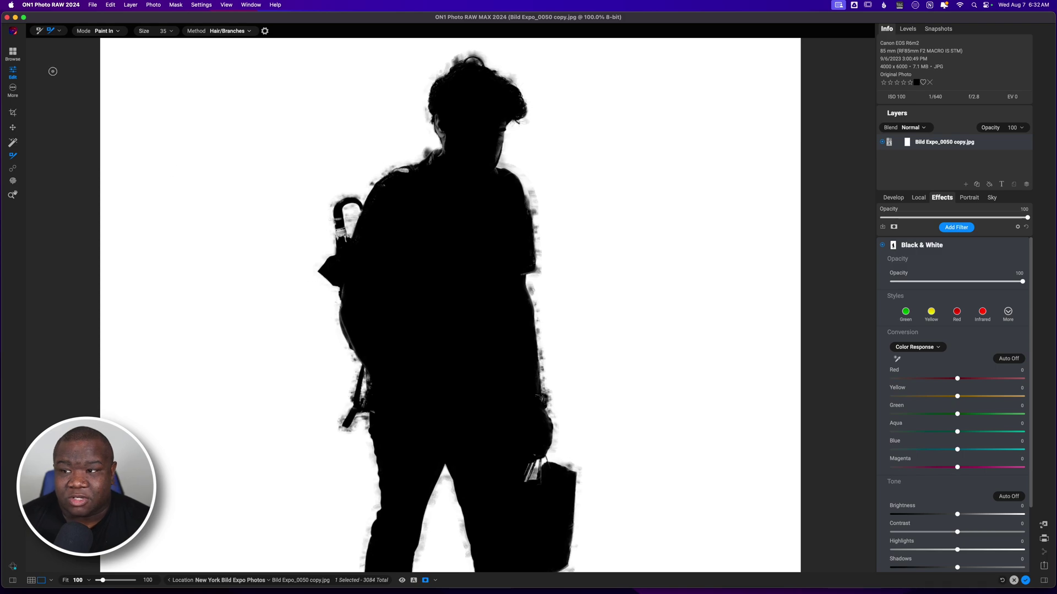
Step: Set the Masking Brush to Erase at size 40 and remove mask spill inside the umbrella hook
click(39, 31)
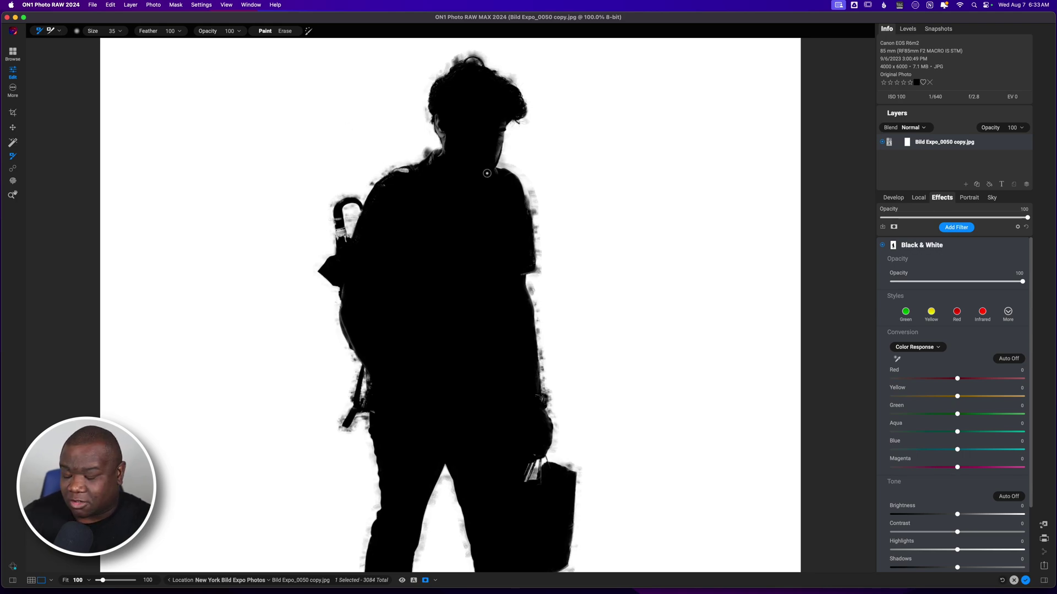
key(bracketright)
key(bracketright)
key(bracketright)
key(bracketright)
key(bracketright)
key(bracketright)
key(bracketright)
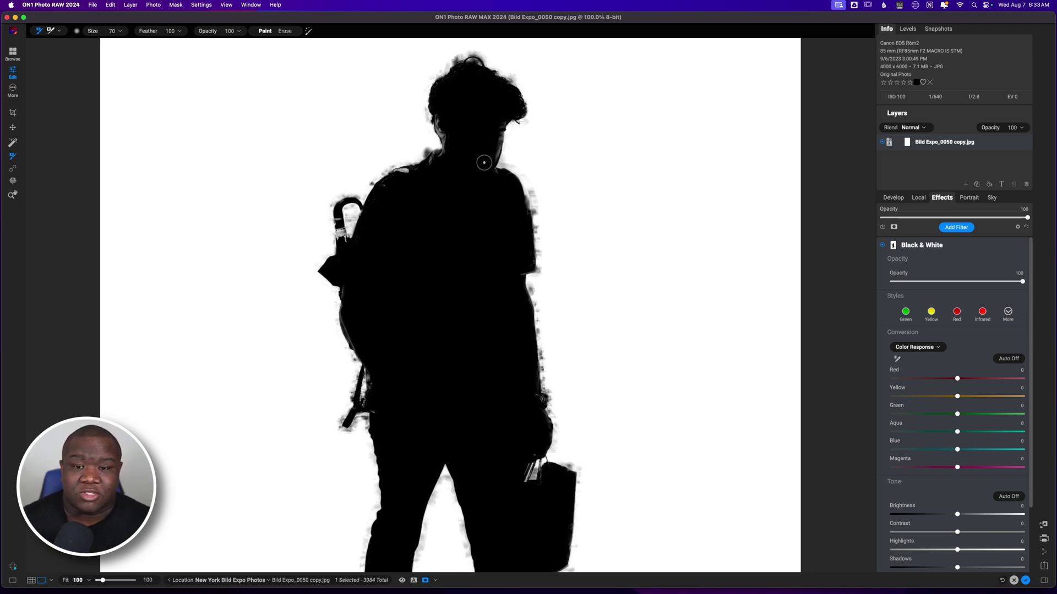
key(x)
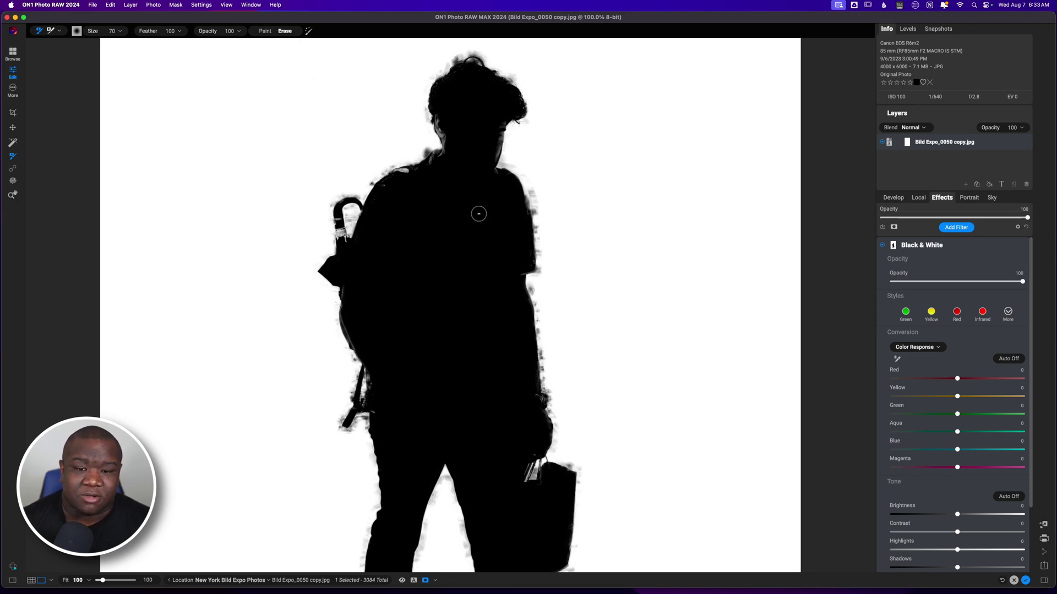
key(bracketleft)
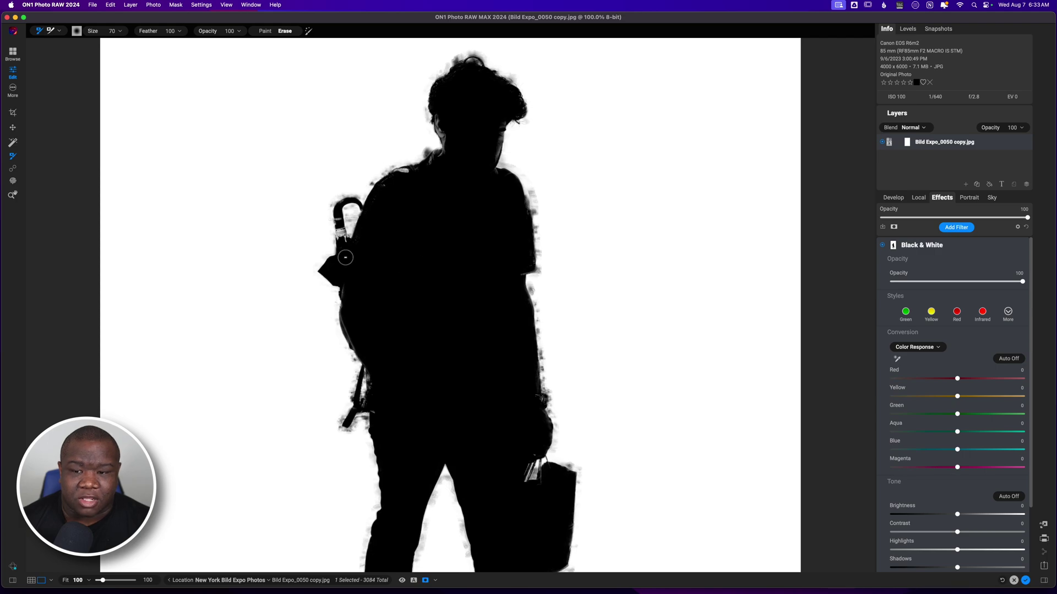
key(bracketleft)
key(bracketleft)
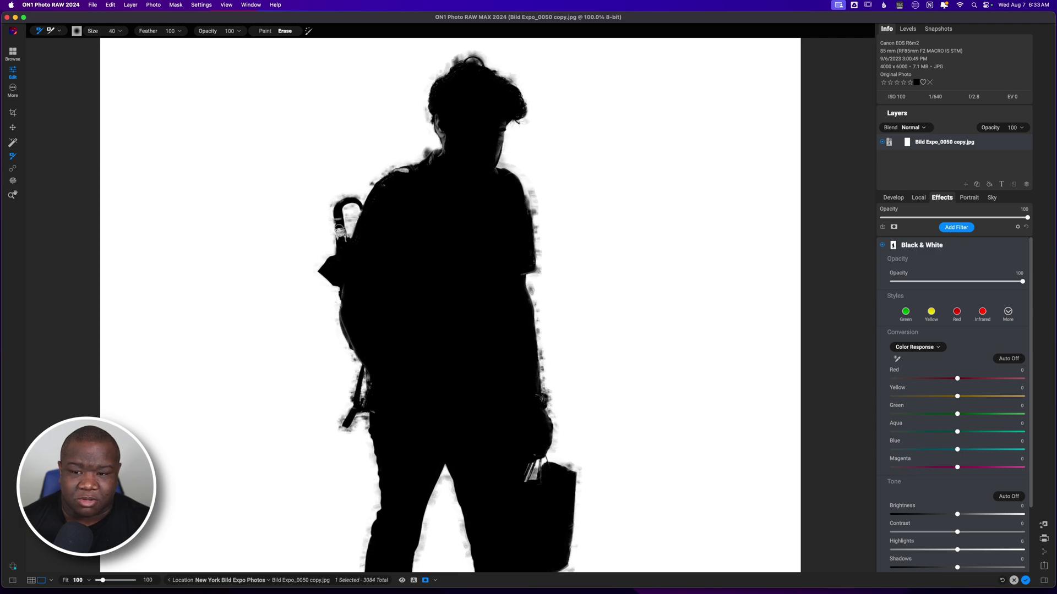
drag(337, 227, 342, 237)
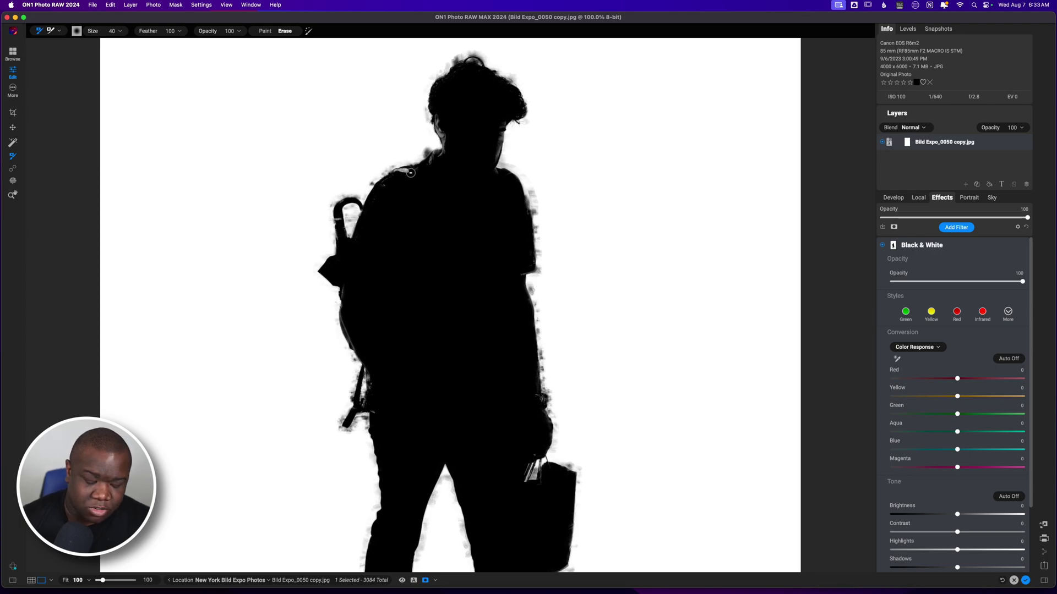
Step: Compare the mask against the normal photo, then erase the fuzzy mask edge along the shoulder
key(super+m)
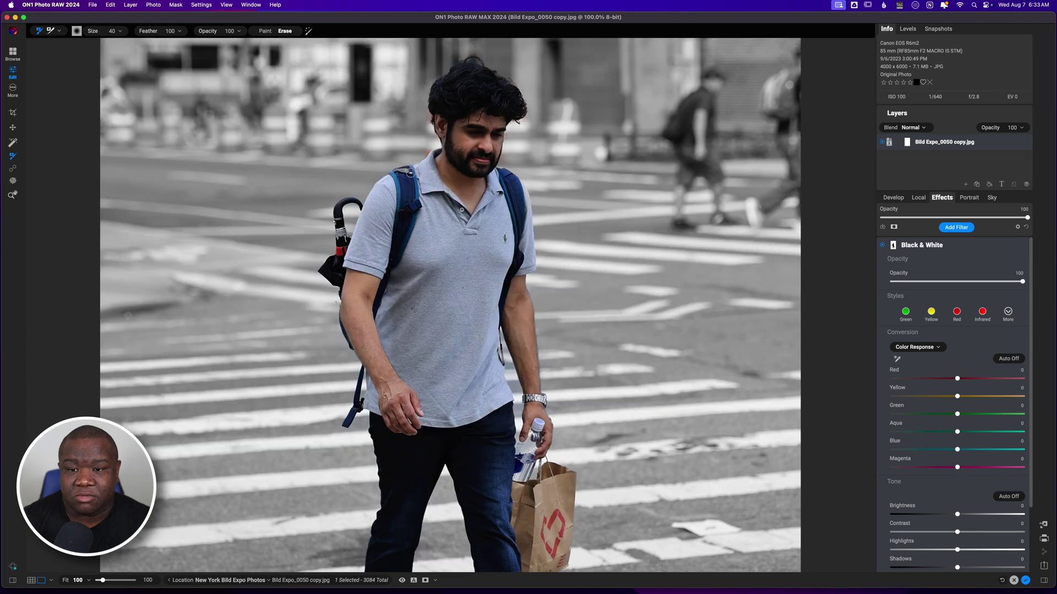
key(super+m)
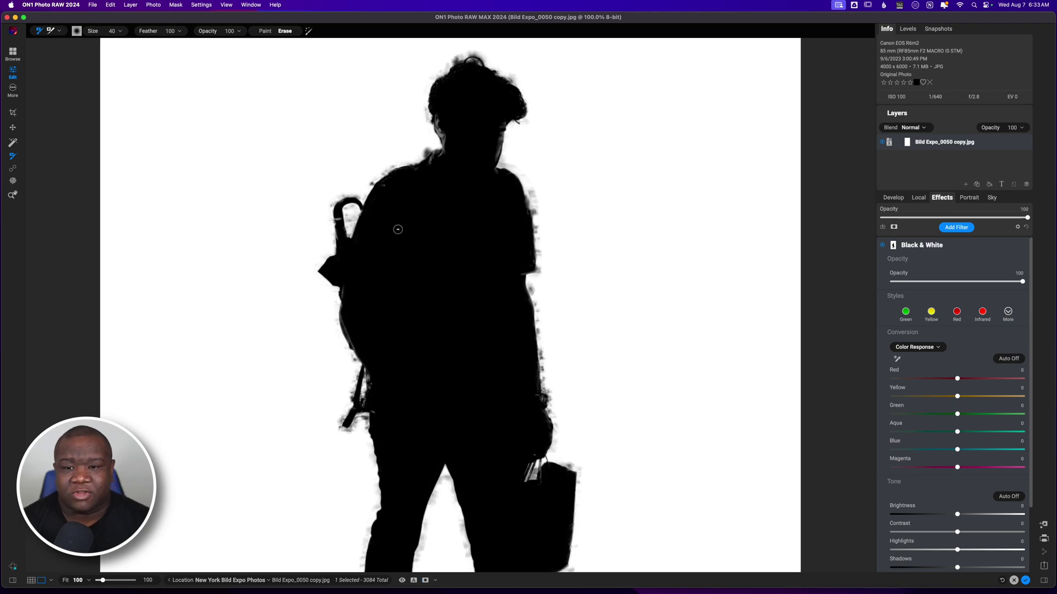
key(super+m)
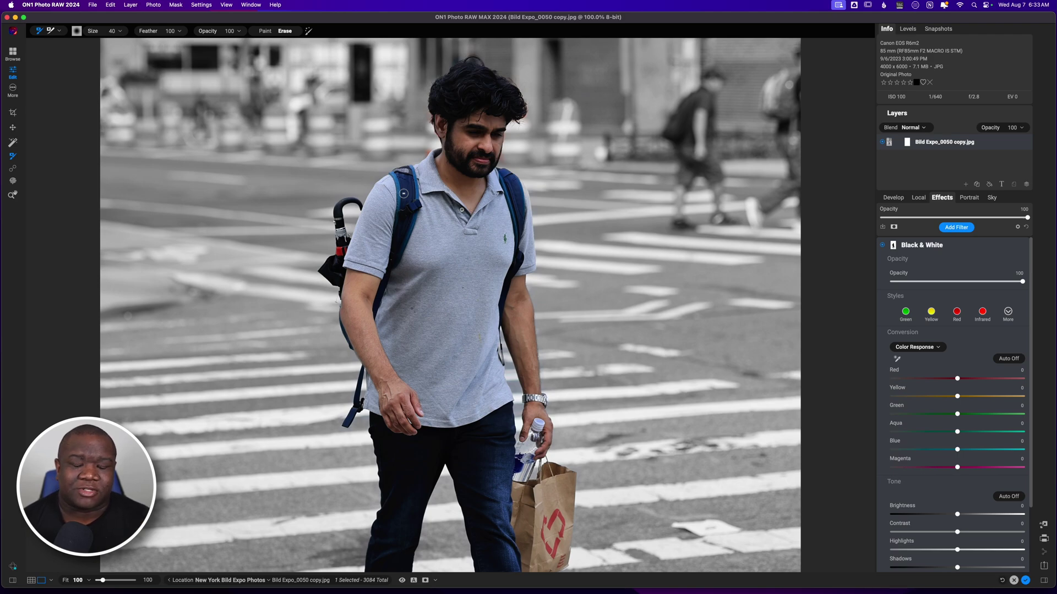
key(super+m)
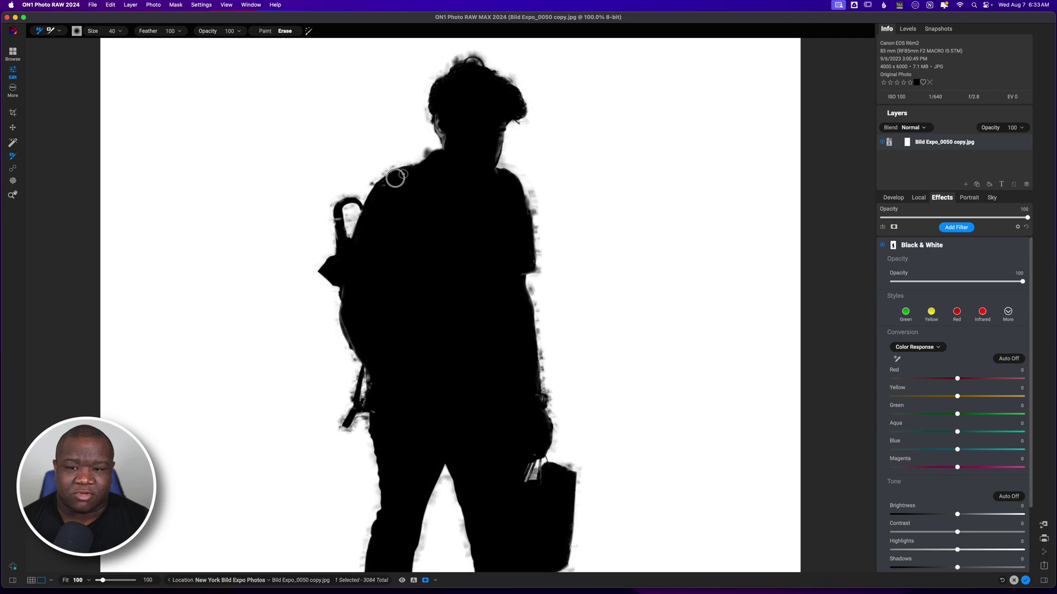
drag(394, 177, 378, 199)
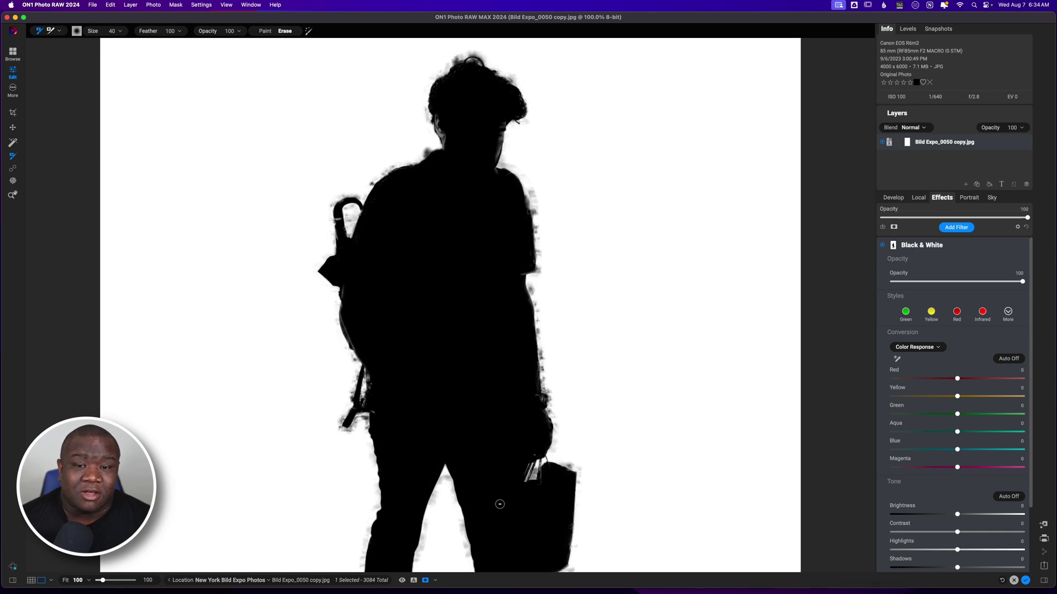
Step: Return to the normal photo and pan to check the lower part of the colour-isolated man
key(o)
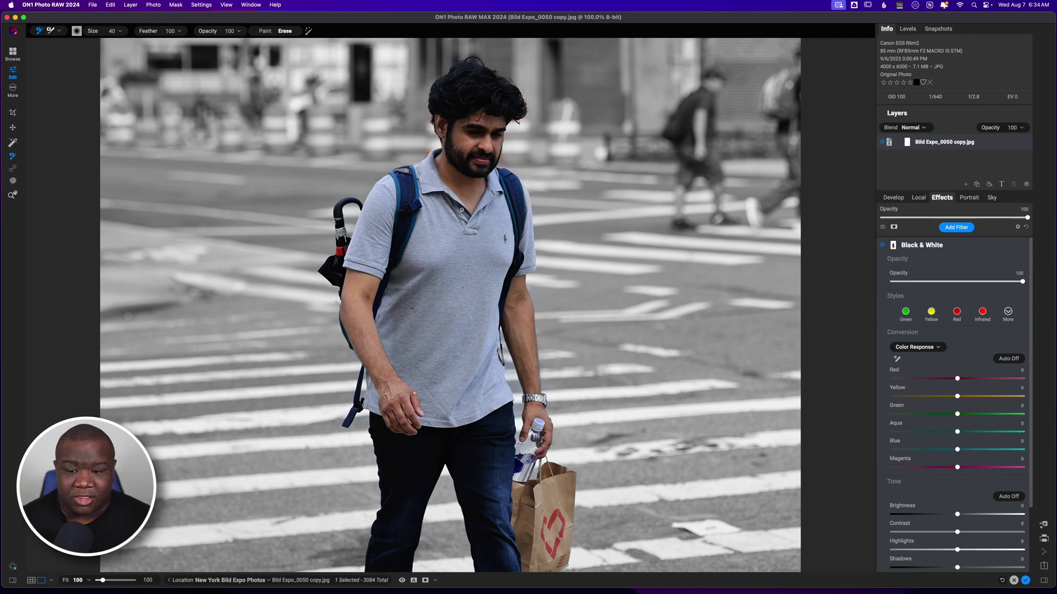
drag(439, 361, 457, 392)
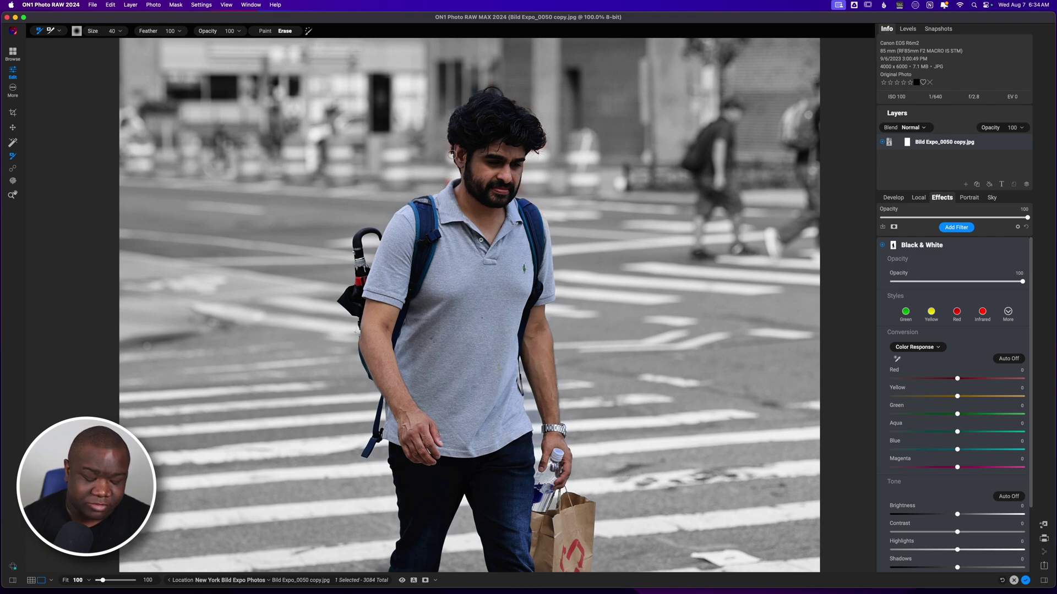
Step: Zoom in on the man's shirt and erase the effect along the neck with a smaller brush
key(super+equal)
key(super+equal)
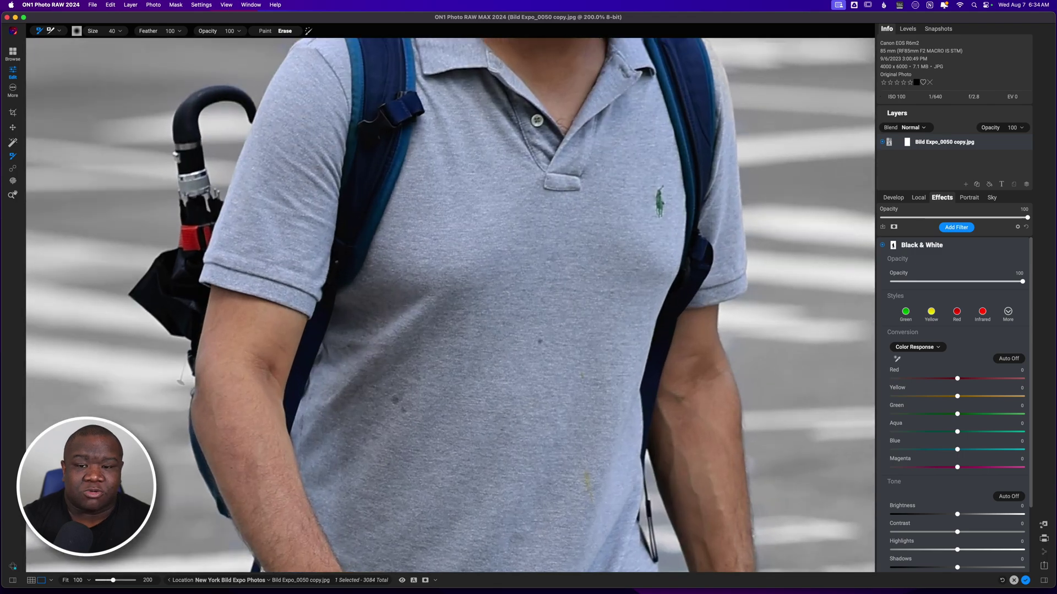
scroll(461, 483, up, 15)
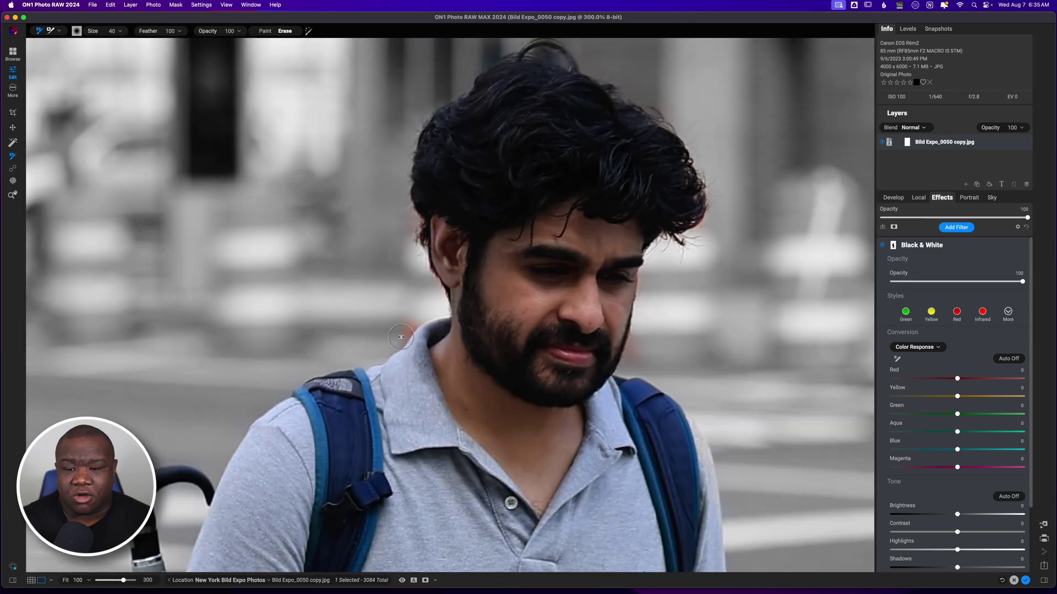
key(bracketleft)
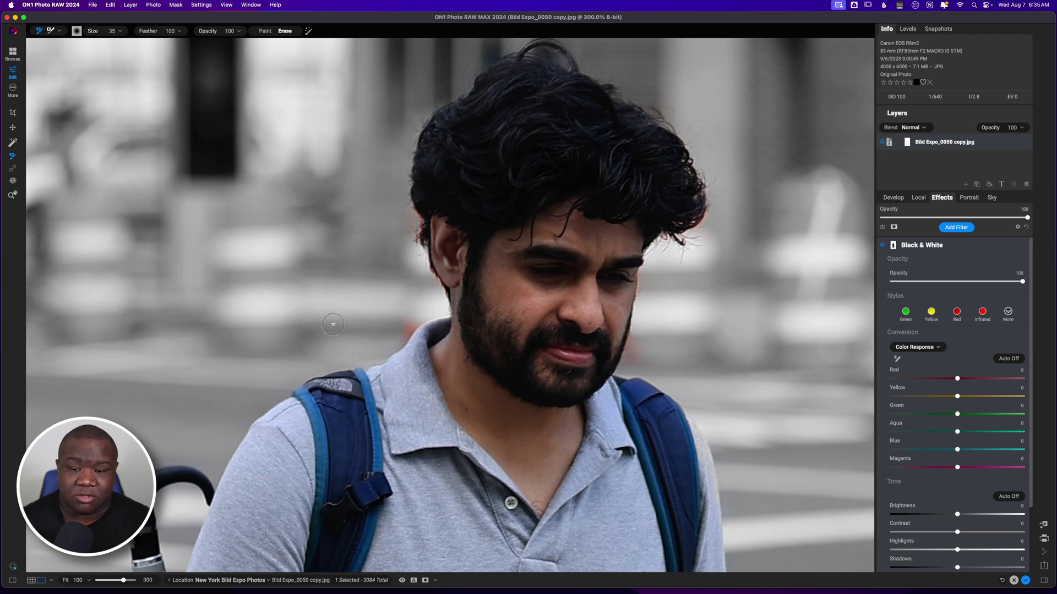
key(bracketleft)
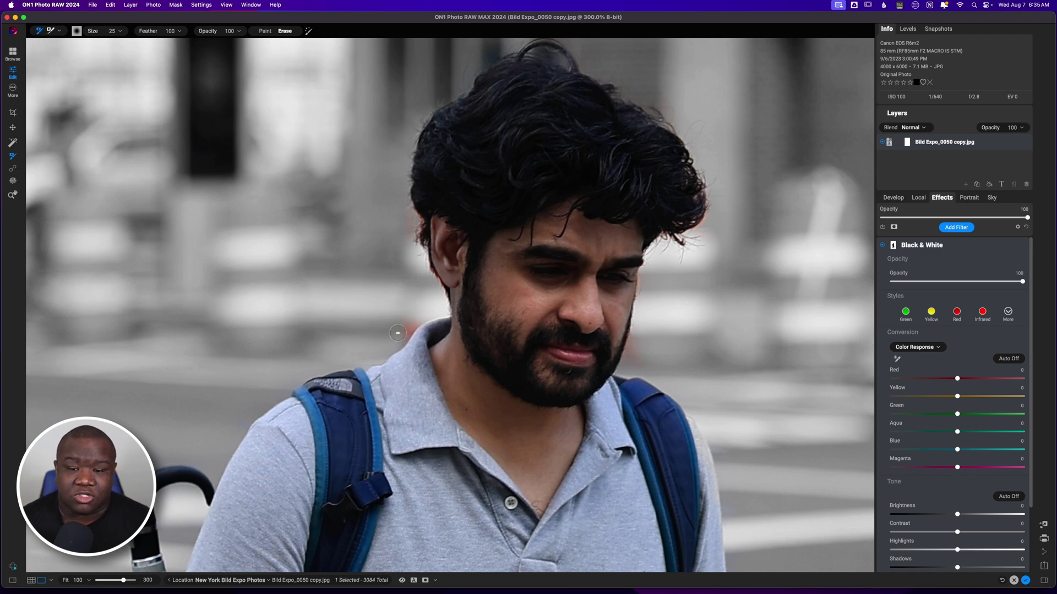
mouse_move(407, 323)
mouse_down()
mouse_move(393, 343)
mouse_move(400, 336)
mouse_up()
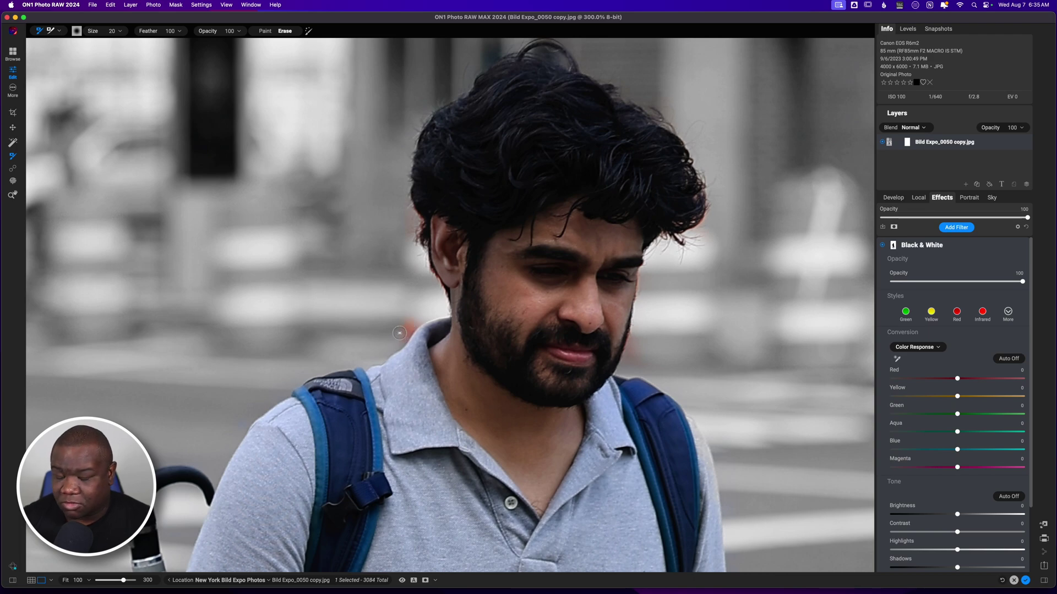
Step: Paint the effect back along the hair edge, then erase along the beard with a smaller brush
key(x)
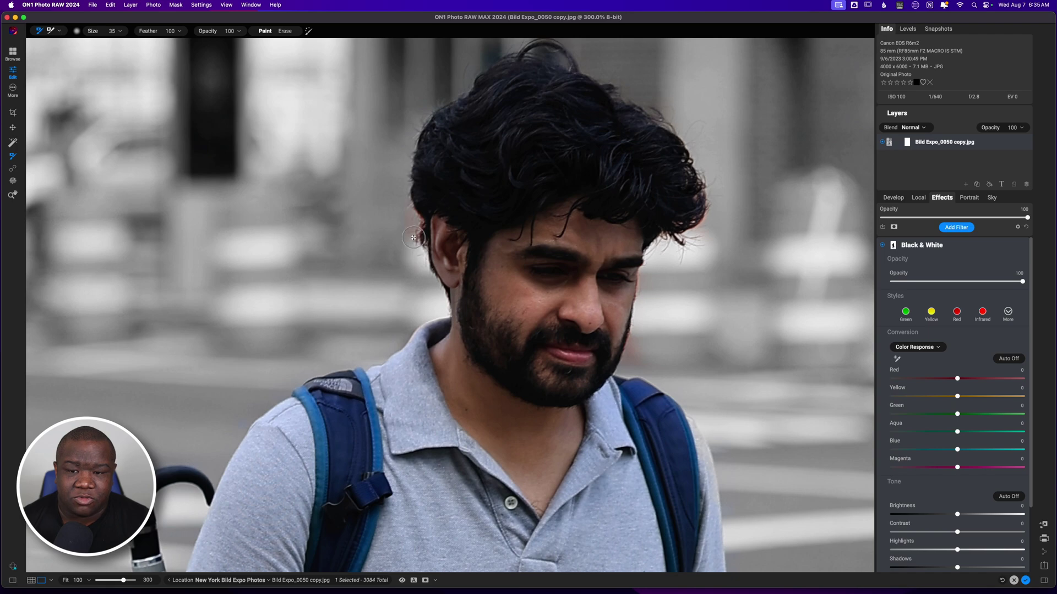
key(bracketright)
key(bracketright)
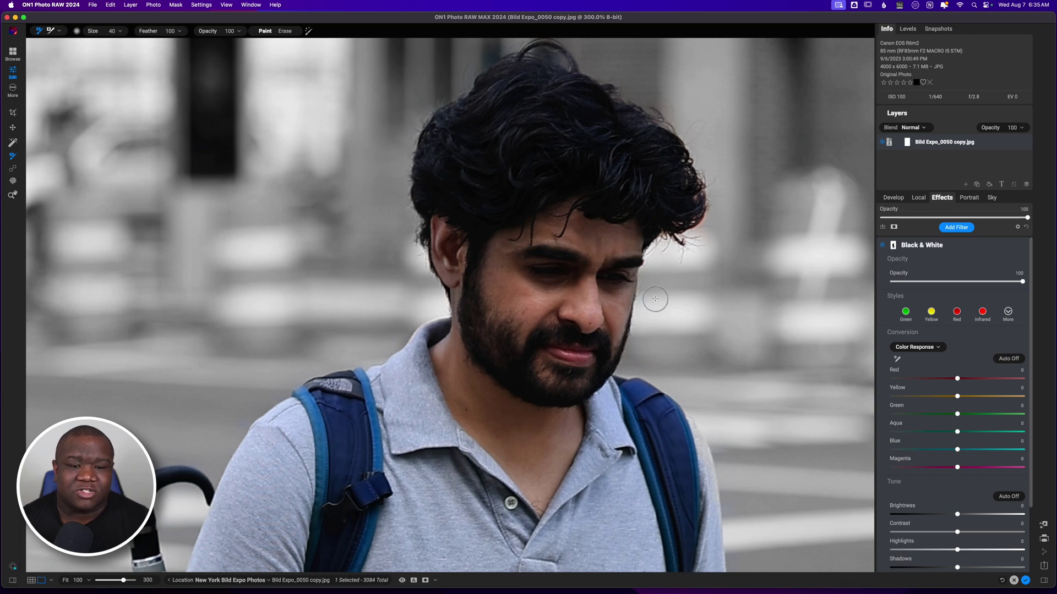
key(bracketleft)
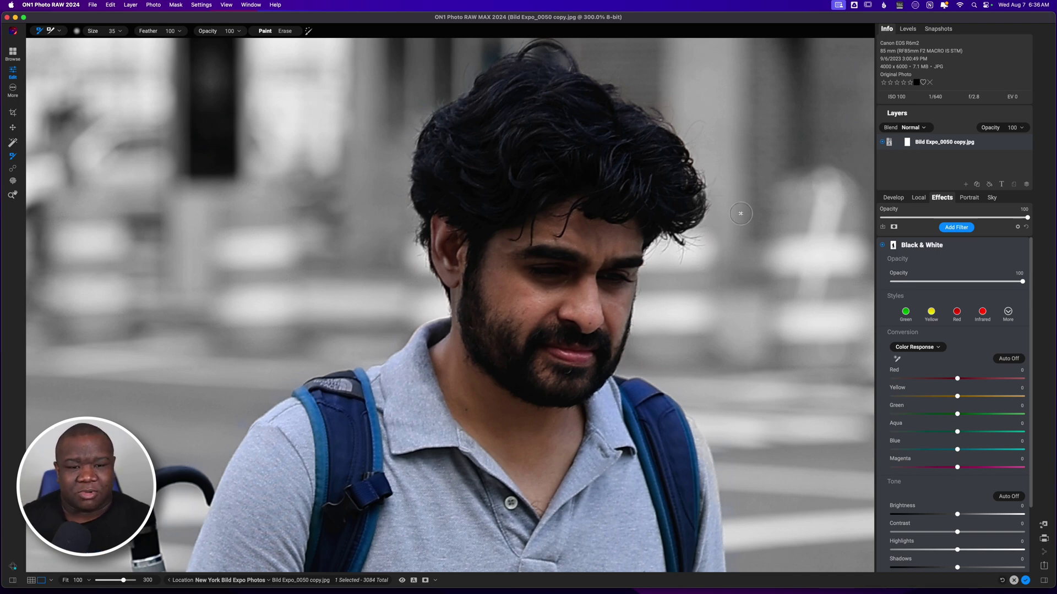
key(bracketleft)
key(alt)
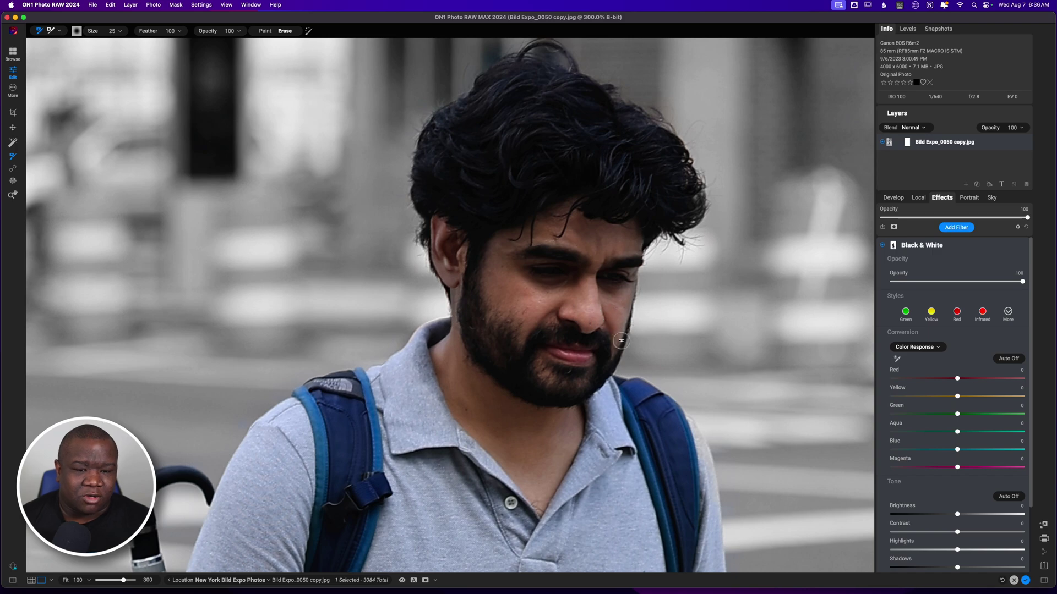
key(bracketleft)
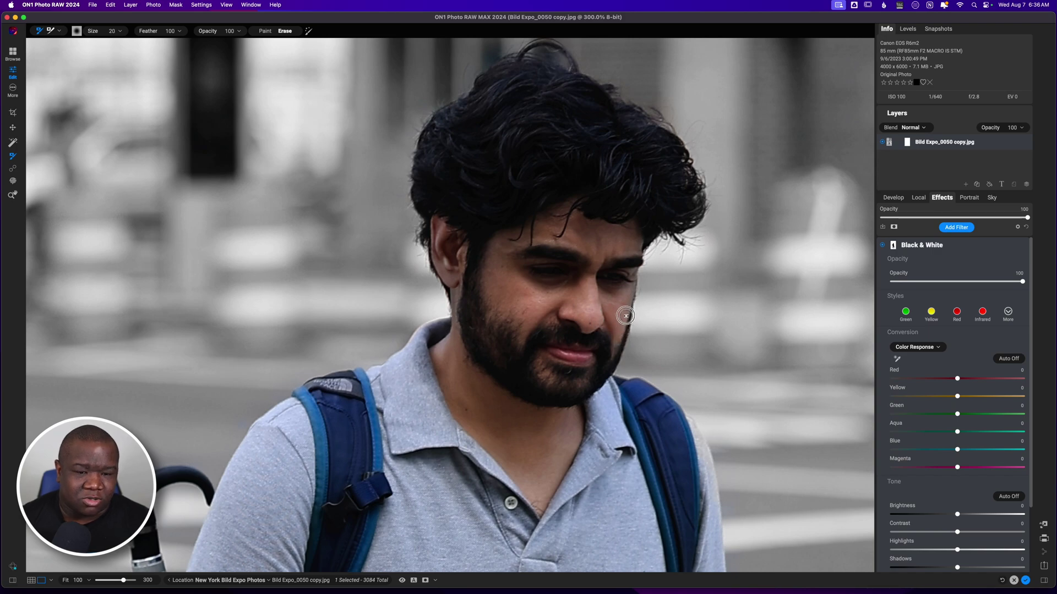
mouse_move(626, 316)
mouse_down()
mouse_move(629, 277)
mouse_move(620, 290)
mouse_move(621, 275)
mouse_move(647, 296)
mouse_up()
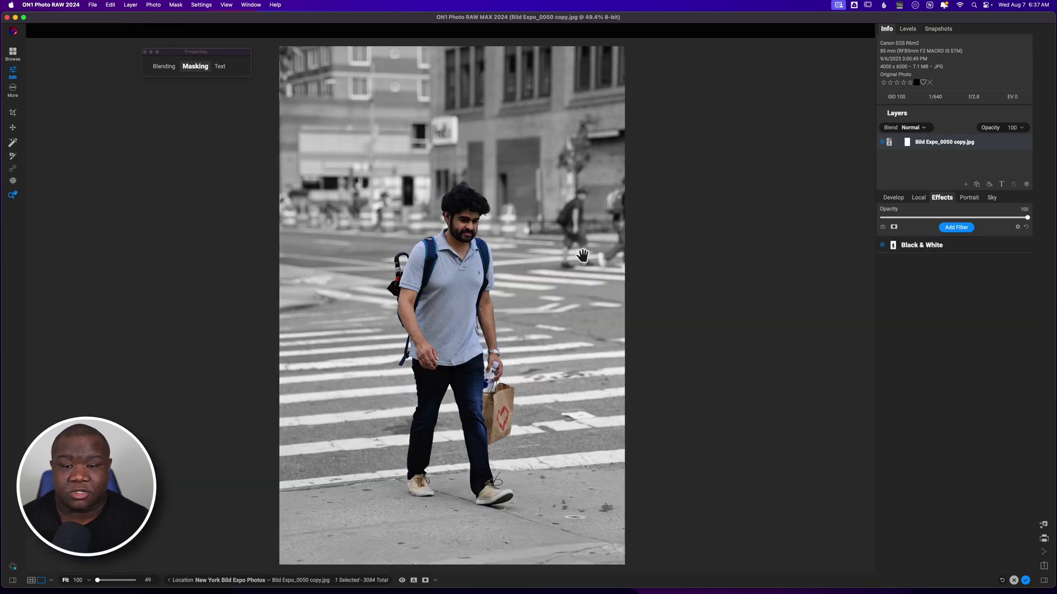
key(super+equal)
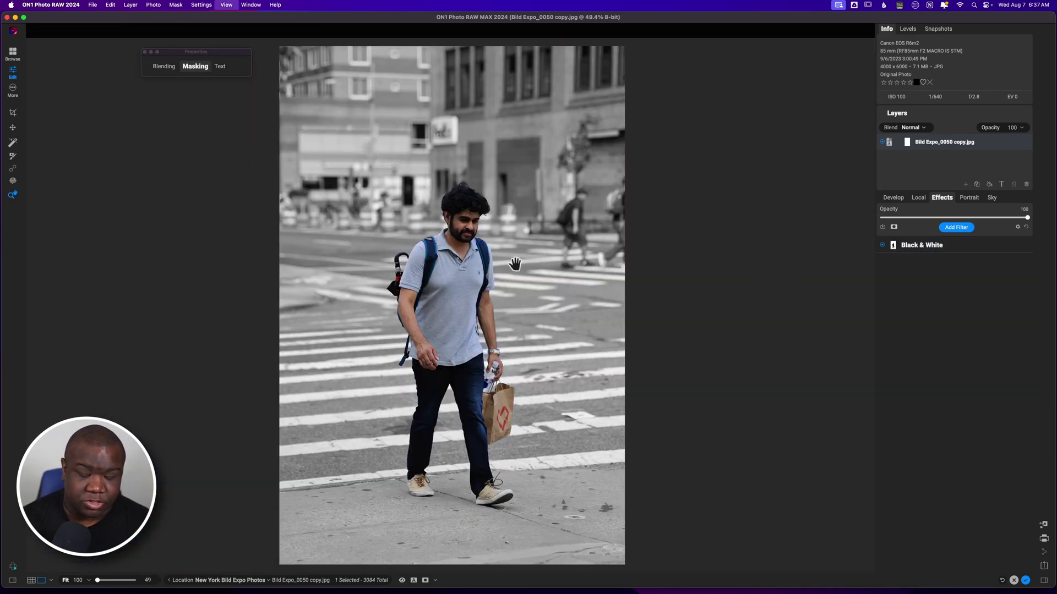
key(super+equal)
scroll(492, 298, up, 5)
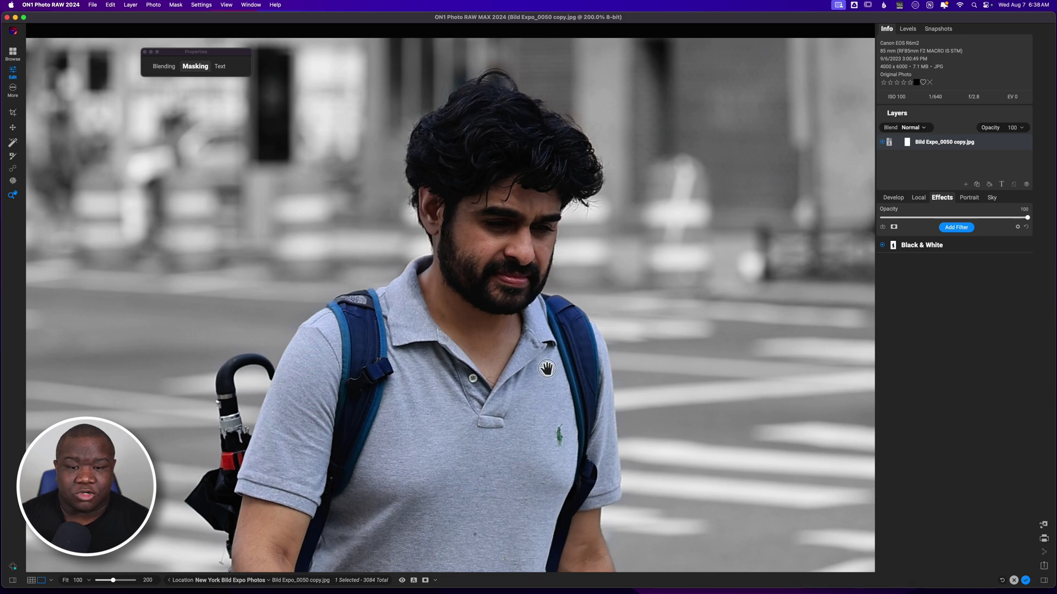
drag(545, 369, 509, 159)
drag(479, 341, 467, 554)
drag(461, 282, 464, 338)
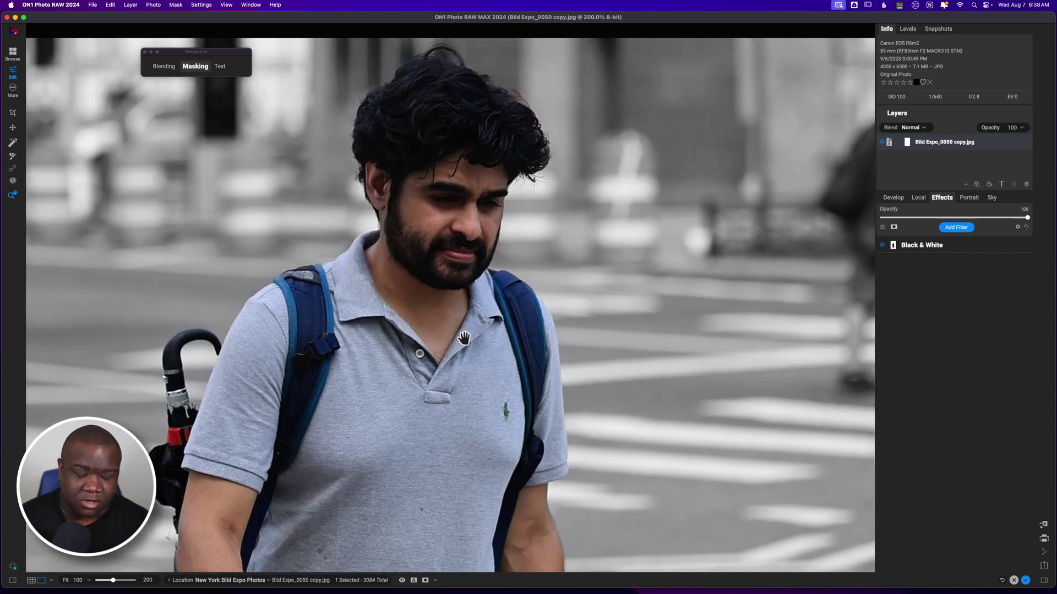
key(m)
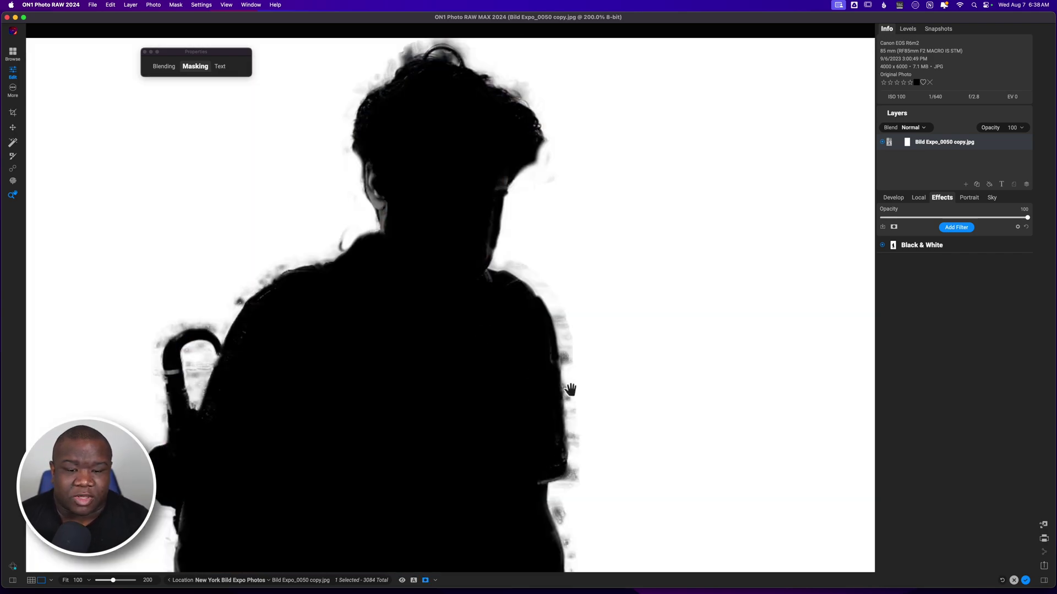
key(m)
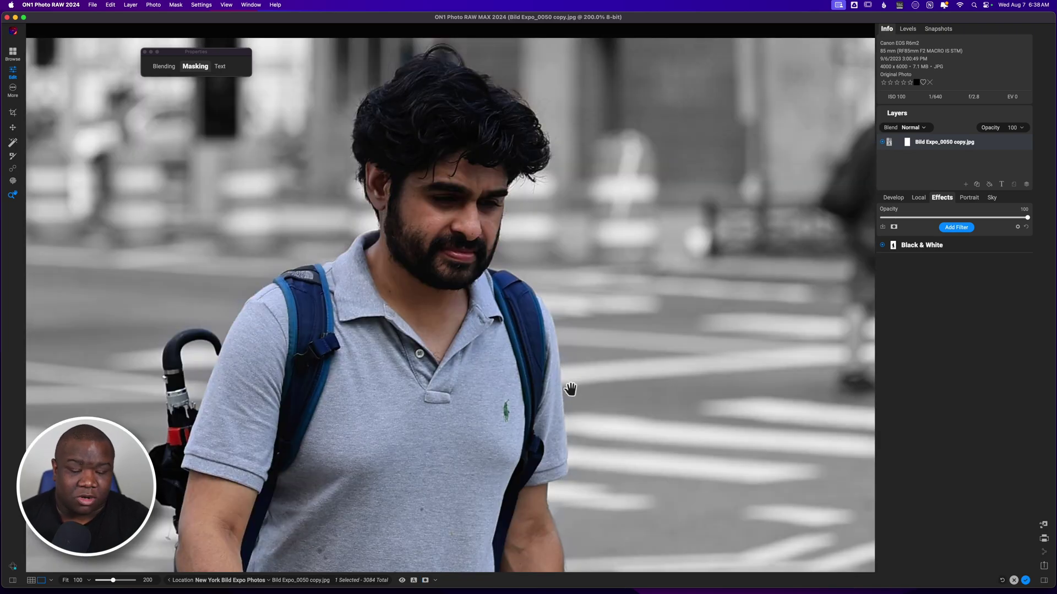
key(m)
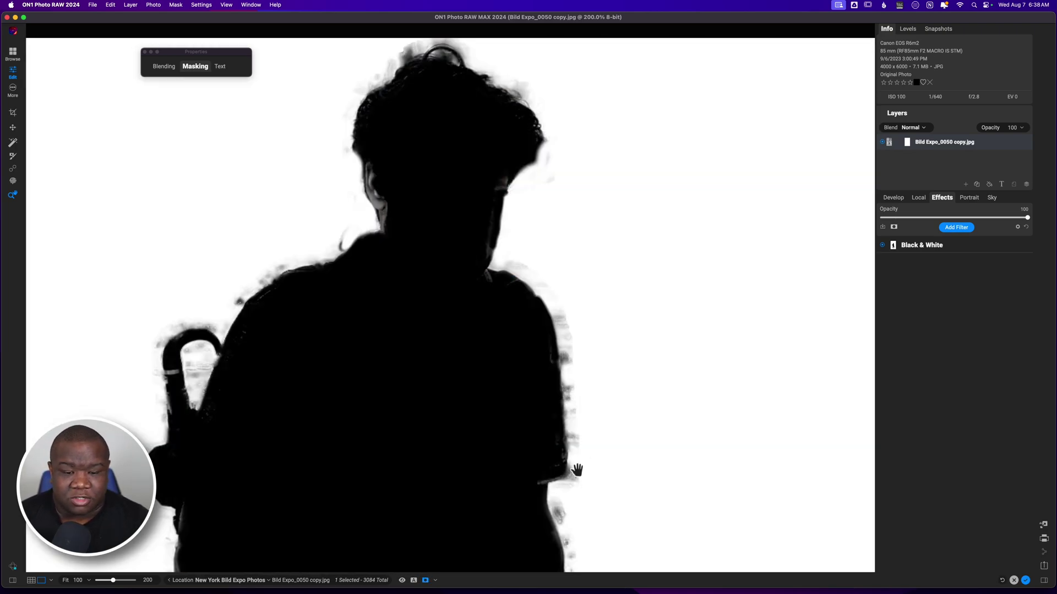
key(m)
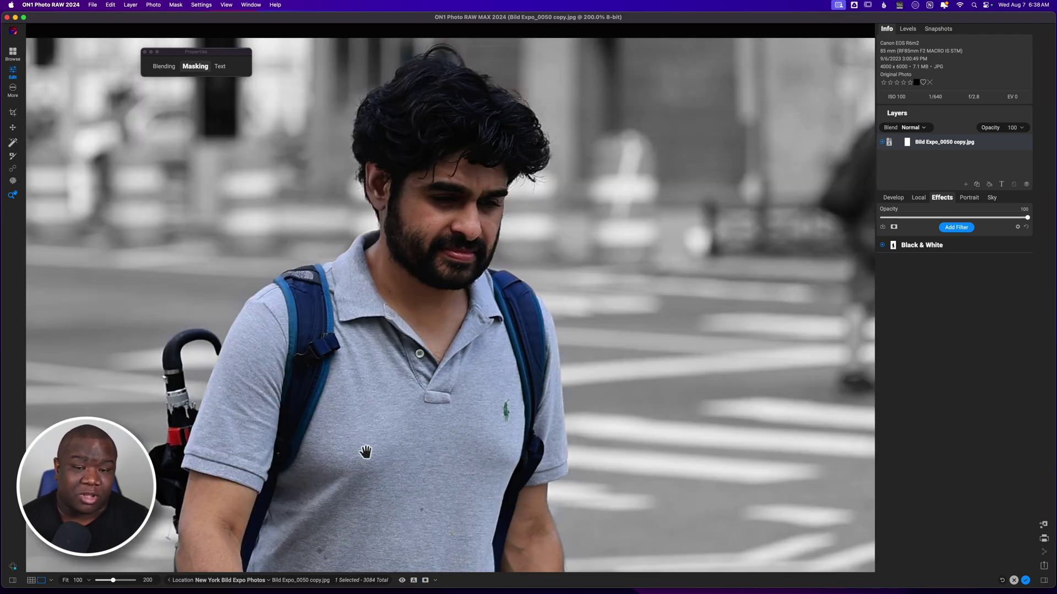
key(super+0)
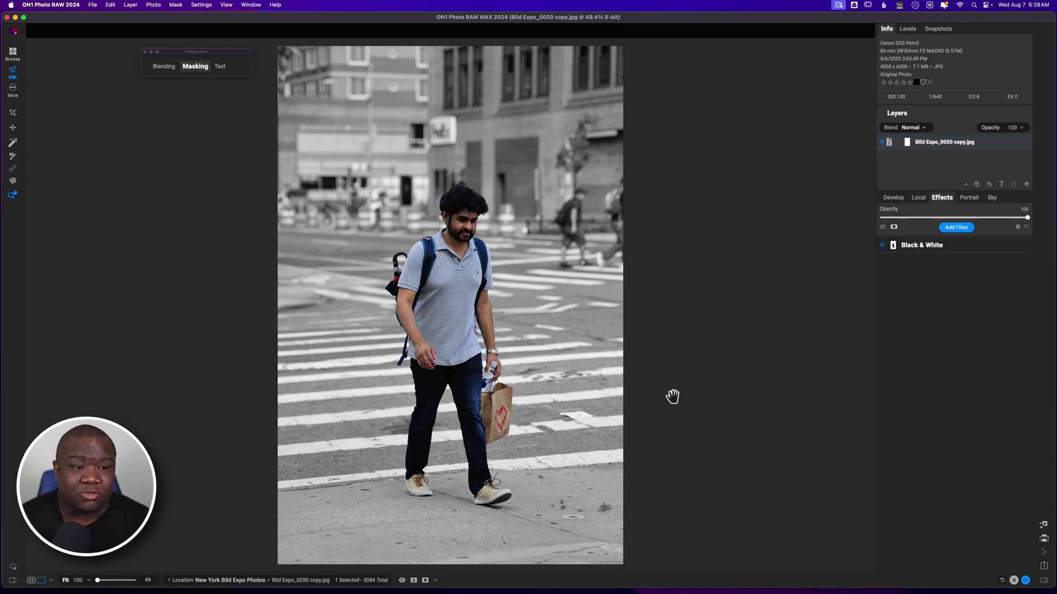
Step: Start editing the Black & White effect's mask and show the masking-tool list
click(892, 245)
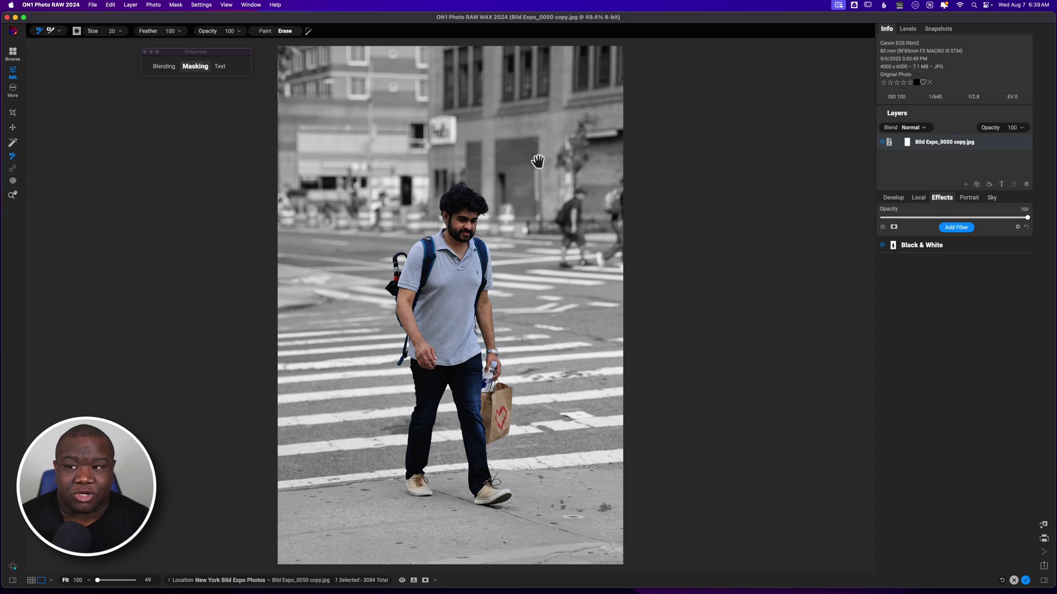
click(60, 31)
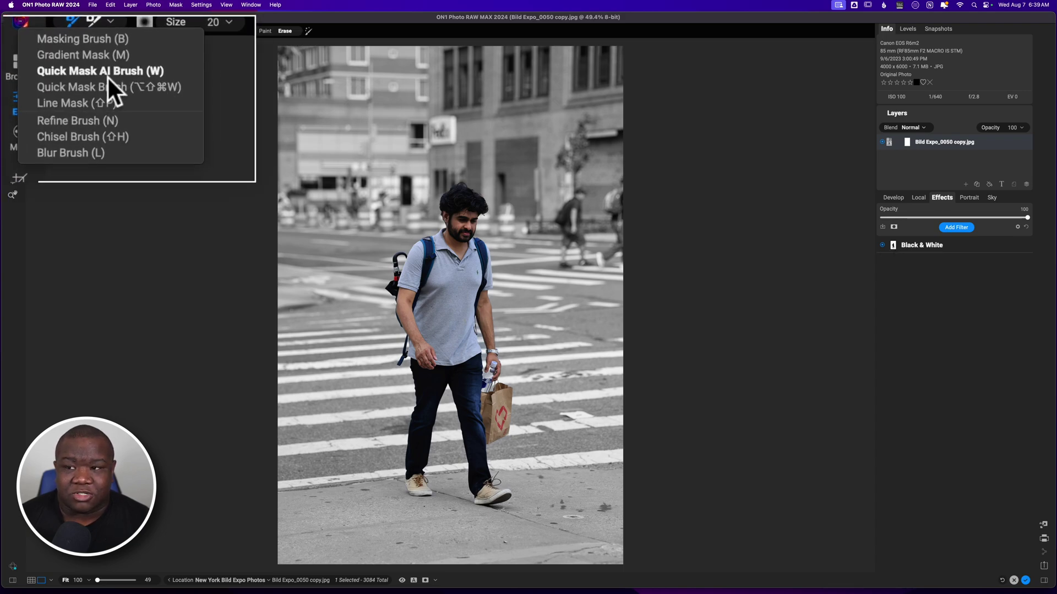